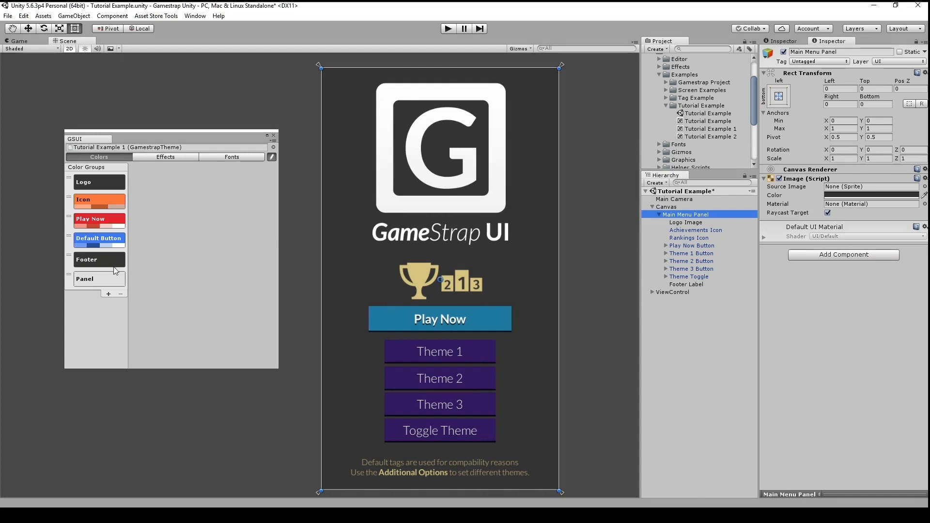
# - Apply the Panel color group to Main Menu Panel from the Tutorial Example 1 theme and again from the Tutorial Example 2 theme
pyautogui.click(199, 363)
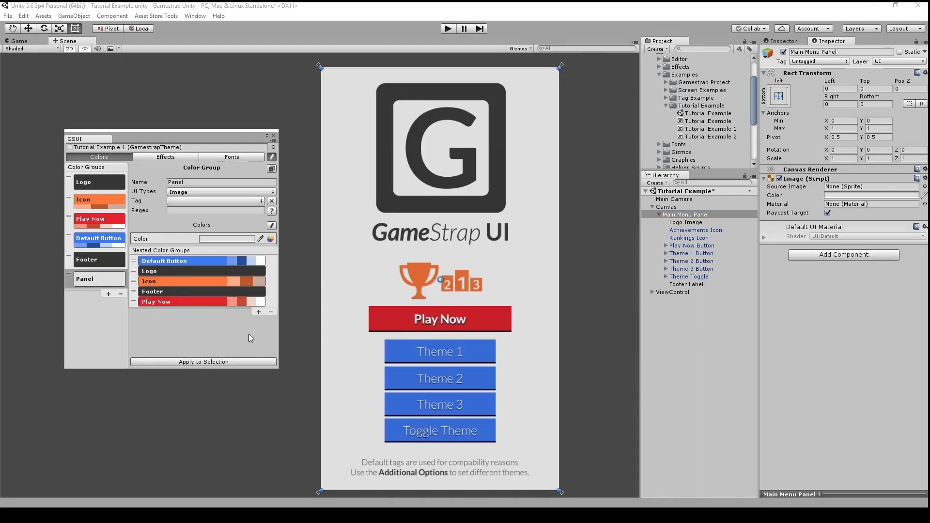
pyautogui.click(274, 148)
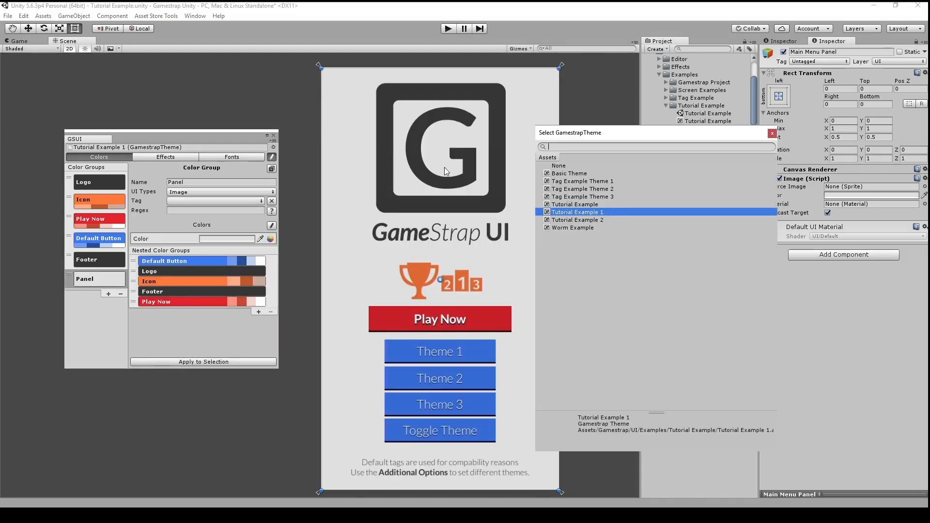
pyautogui.click(569, 220)
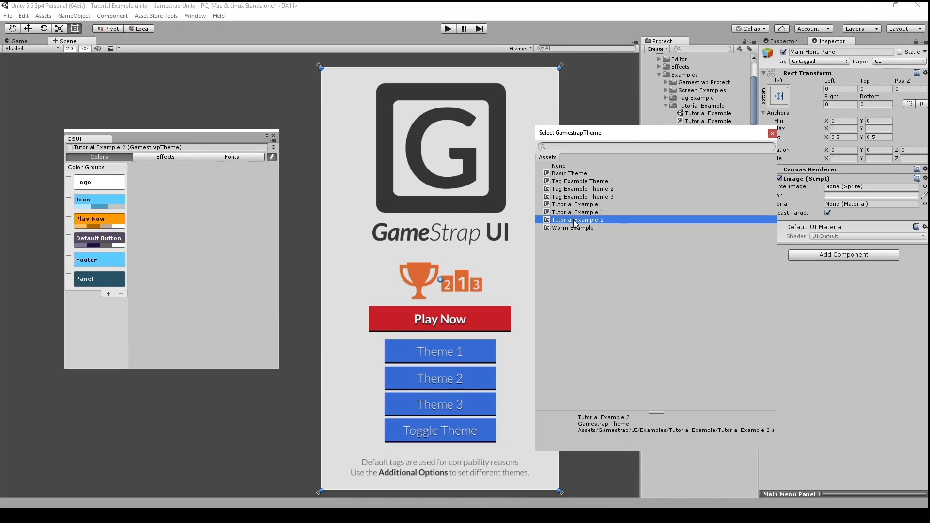
pyautogui.doubleClick(576, 221)
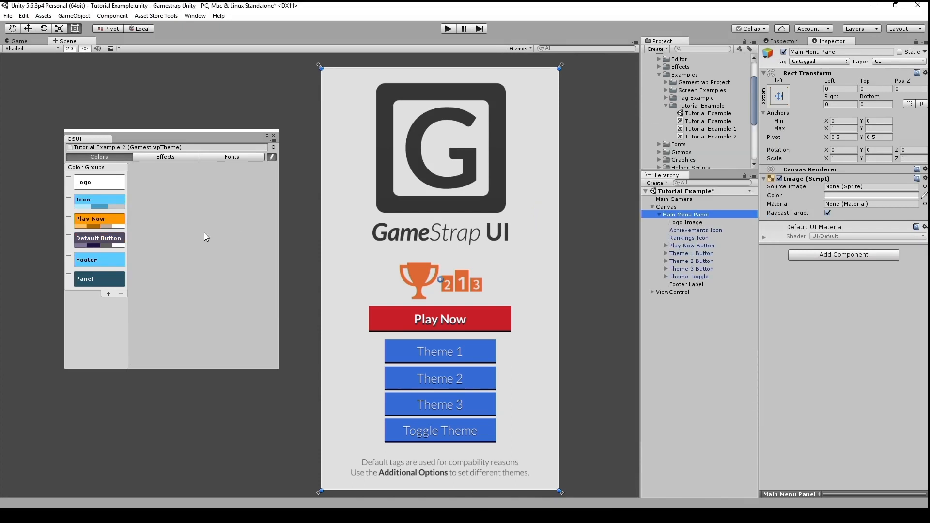
pyautogui.click(99, 286)
pyautogui.click(189, 363)
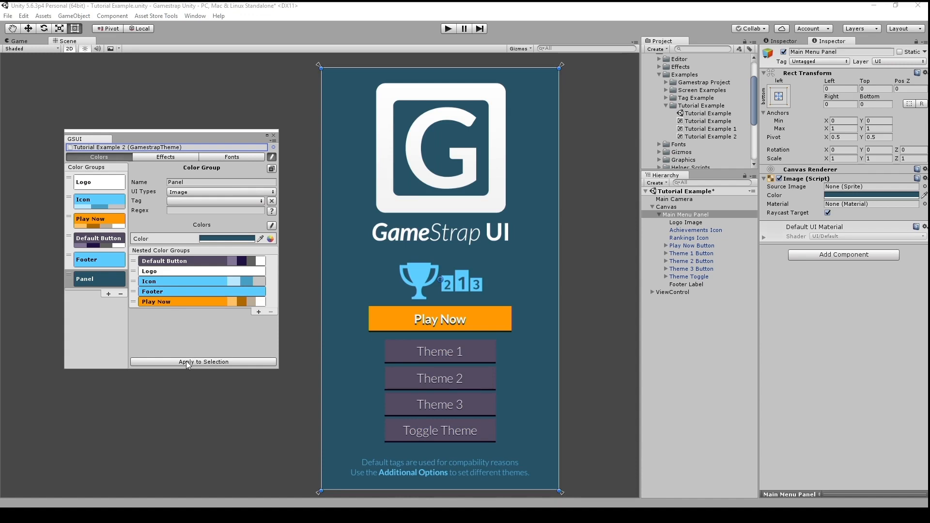
# - Load the Tutorial Example theme and apply its Panel color group to Main Menu Panel
pyautogui.click(167, 149)
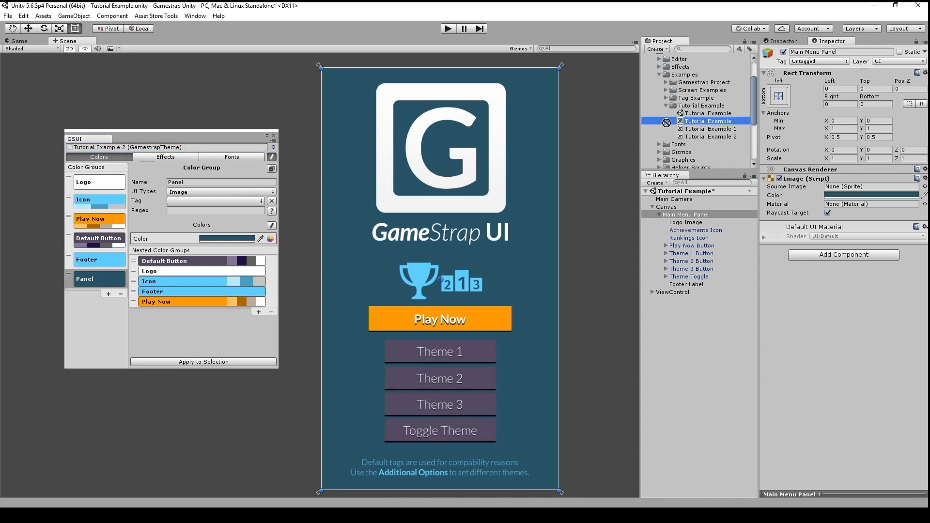
pyautogui.moveTo(163, 146); pyautogui.dragTo(166, 148)
pyautogui.click(675, 215)
pyautogui.click(114, 281)
pyautogui.click(190, 362)
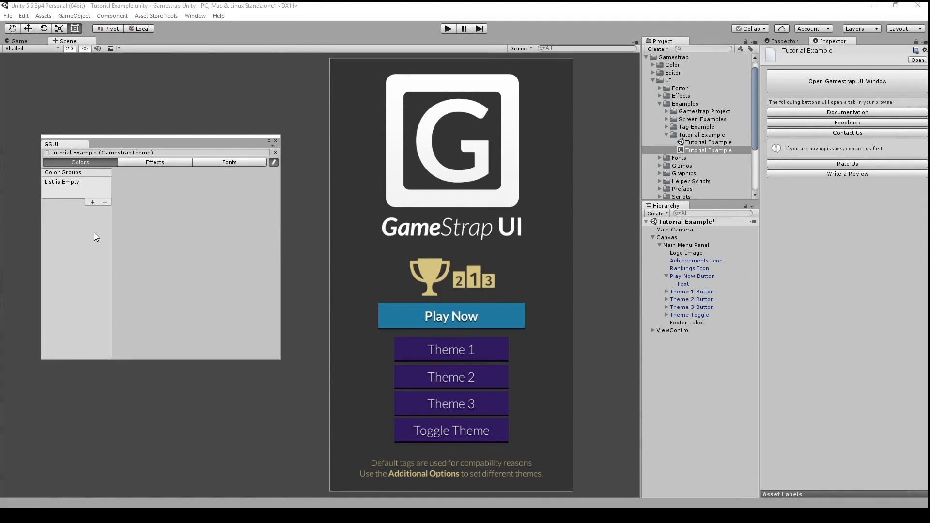
# - Add a color group named Logo and restrict its UI types to Image
pyautogui.click(93, 203)
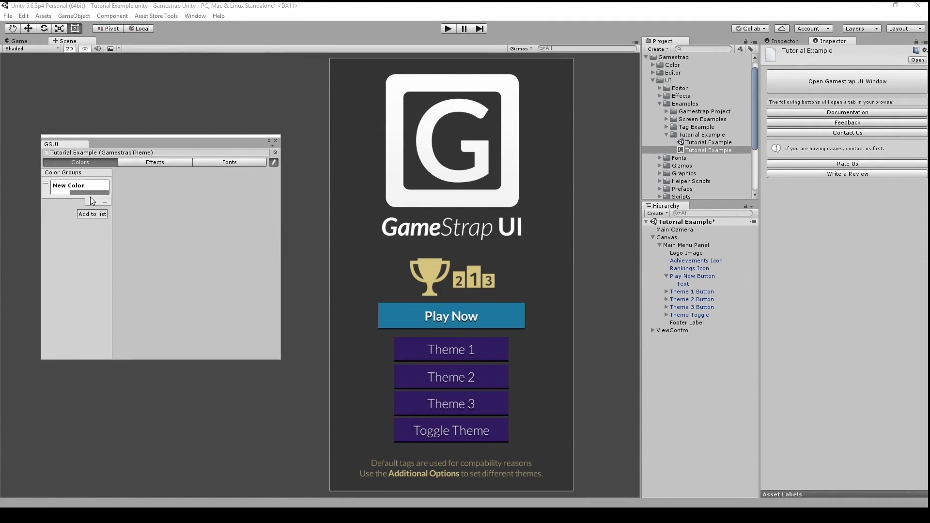
pyautogui.click(88, 186)
pyautogui.click(186, 186)
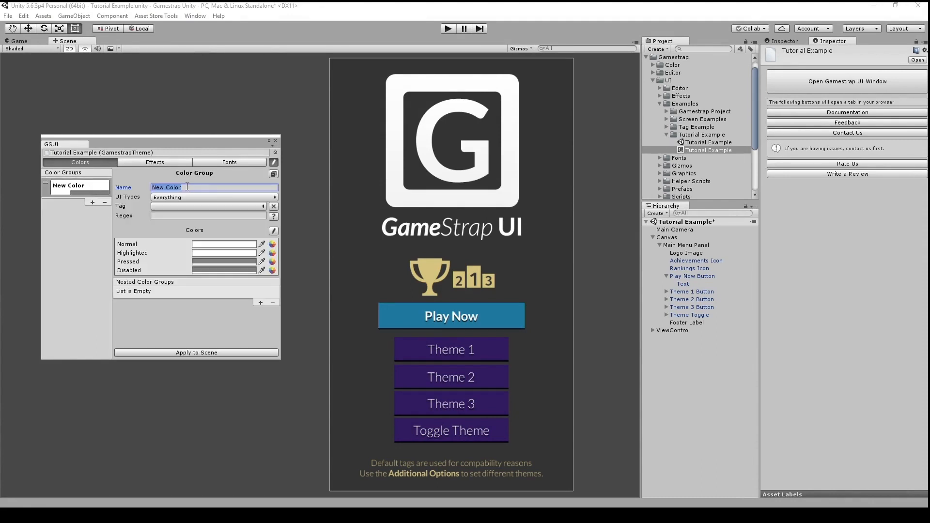
pyautogui.write('Log')
pyautogui.click(183, 197)
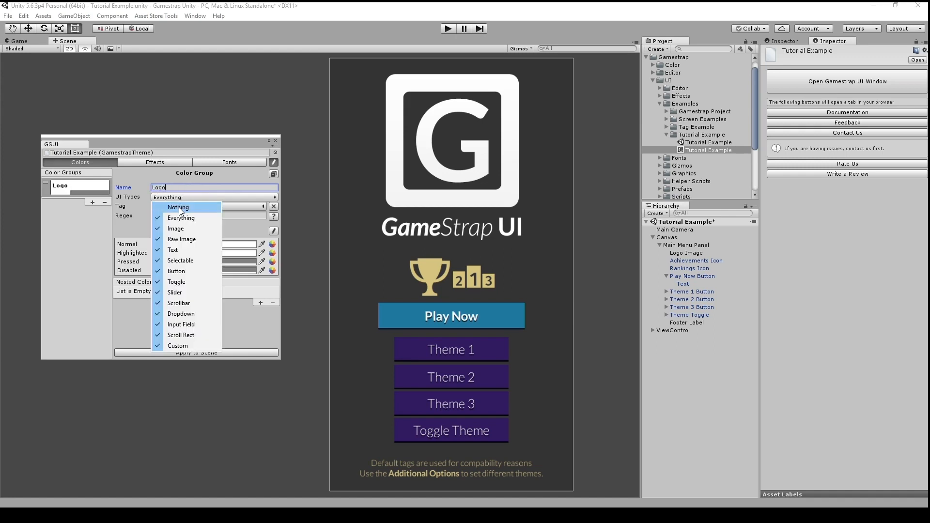
pyautogui.click(181, 209)
pyautogui.click(177, 199)
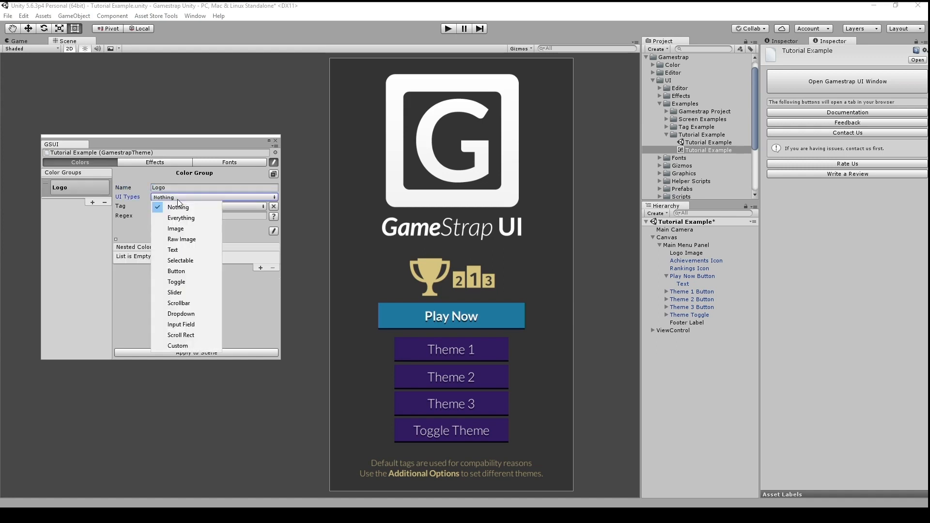
pyautogui.click(178, 229)
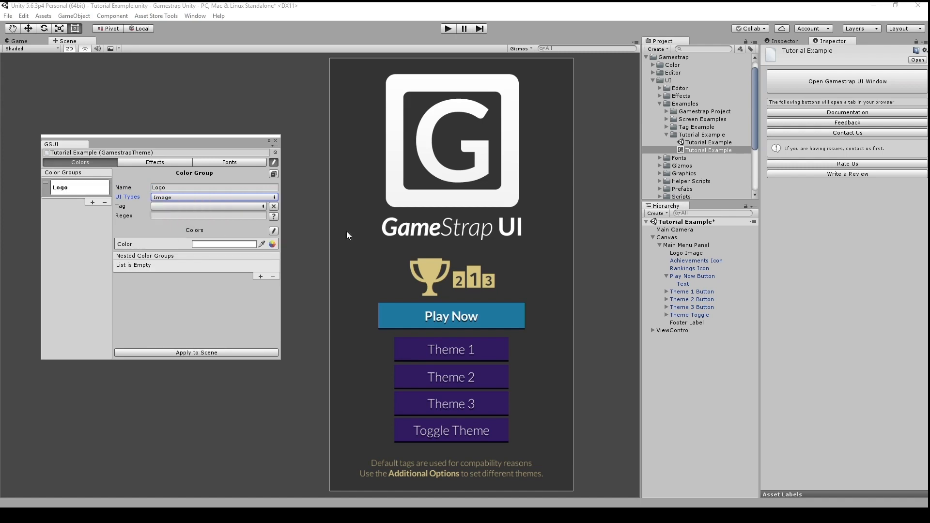
# - Set the Logo group's color to red FF3838 and apply it to the Logo Image
pyautogui.click(685, 245)
pyautogui.click(689, 254)
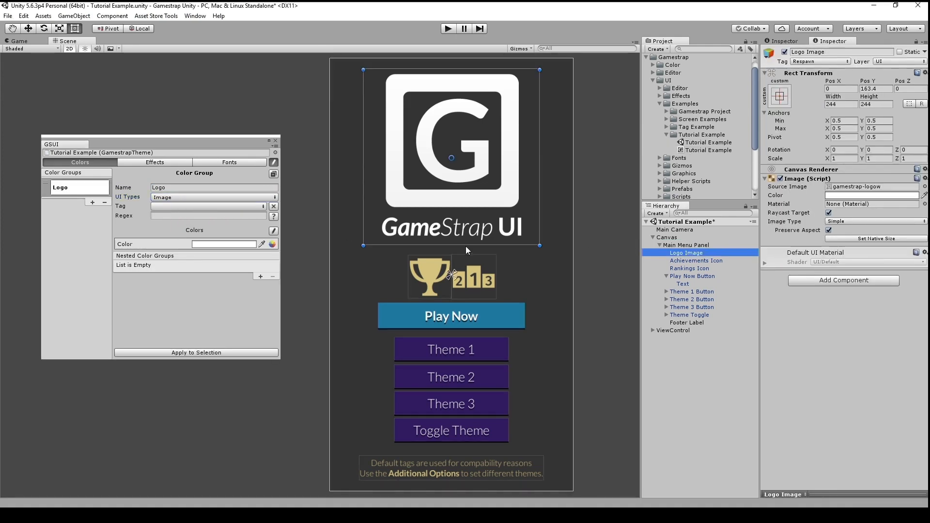
pyautogui.click(204, 244)
pyautogui.moveTo(474, 214); pyautogui.dragTo(536, 201)
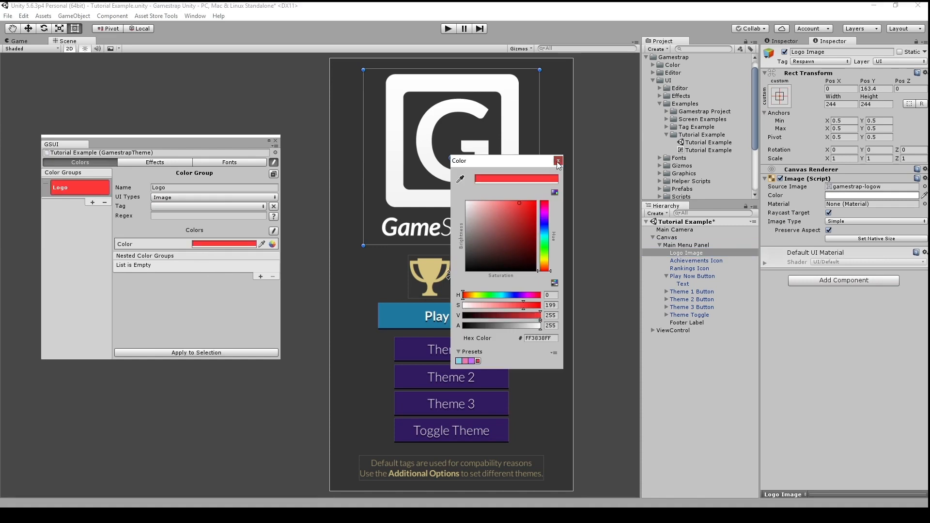
pyautogui.click(559, 160)
pyautogui.click(195, 353)
# - Set the Logo group's color to white and apply it to the Logo Image
pyautogui.click(226, 245)
pyautogui.moveTo(475, 211); pyautogui.dragTo(469, 204)
pyautogui.click(561, 161)
pyautogui.click(165, 353)
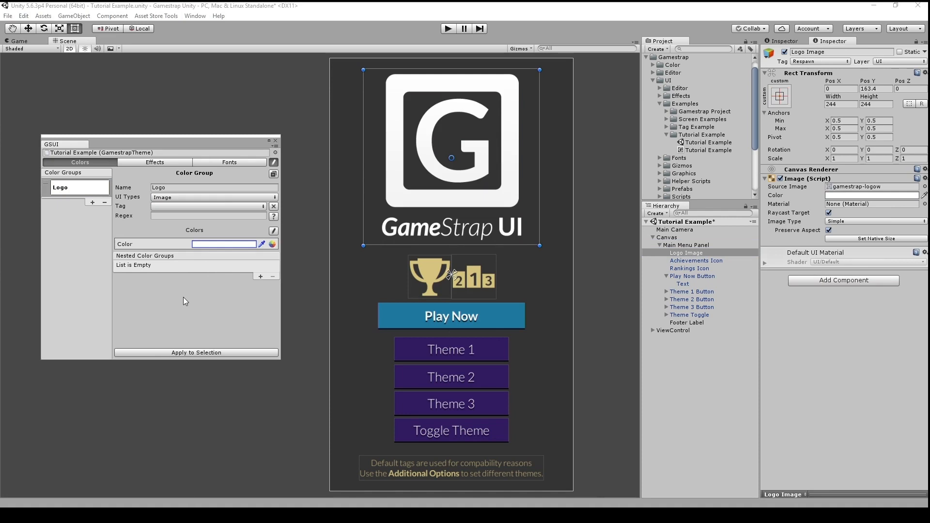
# - Add a second color group named Icon and restrict its UI types to Button
pyautogui.click(93, 203)
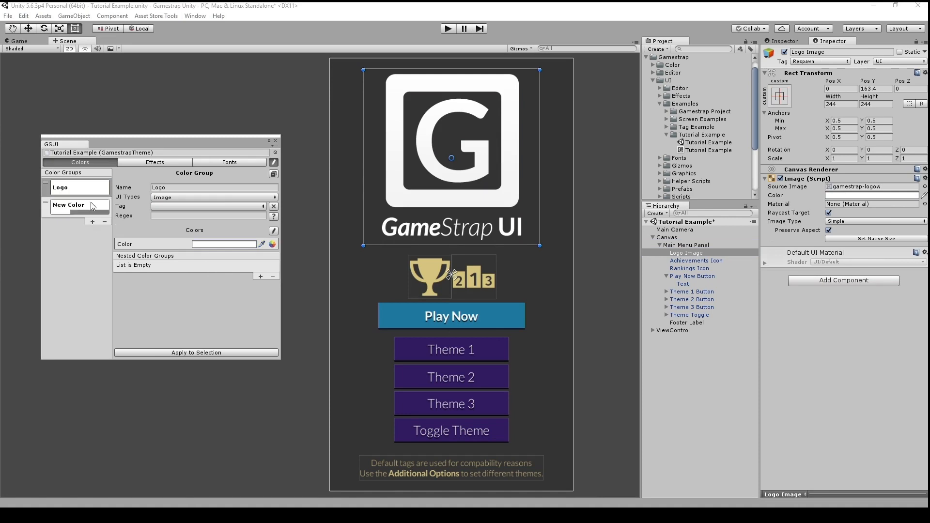
pyautogui.click(63, 208)
pyautogui.click(183, 188)
pyautogui.write('Icon')
pyautogui.click(178, 197)
pyautogui.click(179, 208)
pyautogui.click(179, 198)
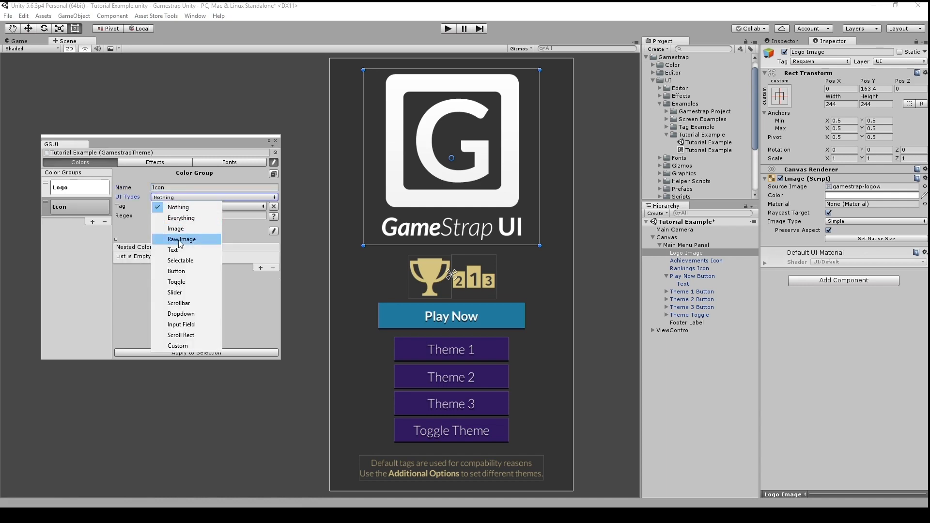
pyautogui.click(186, 273)
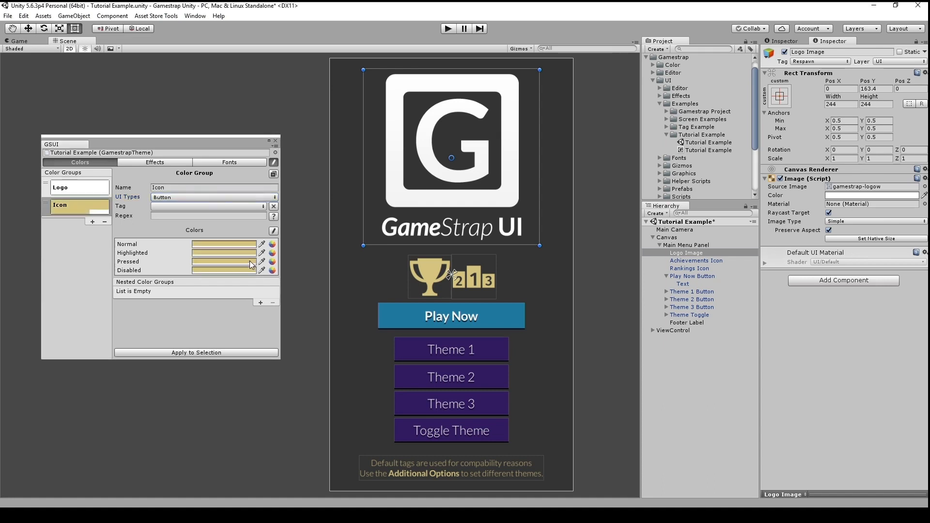
# - Browse the random, scheme and scene color palettes offered for the Icon group's Highlighted color
pyautogui.click(272, 253)
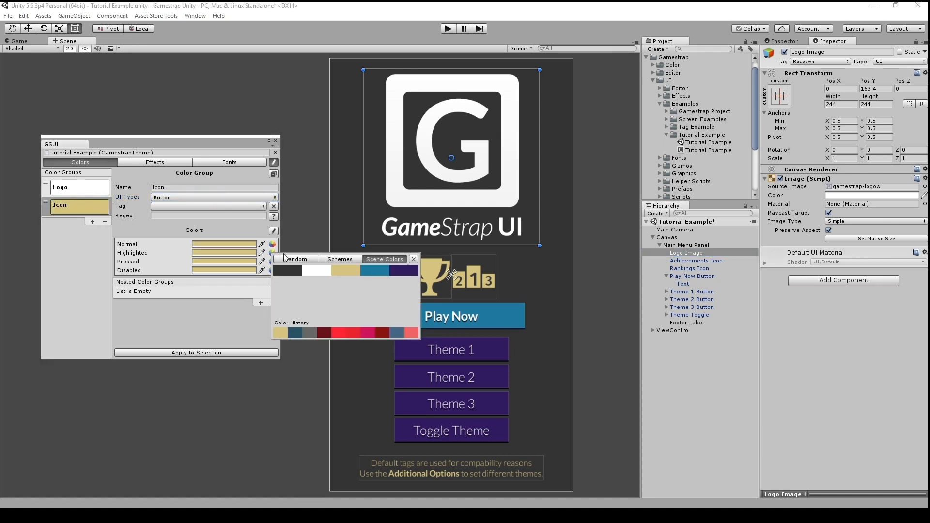
pyautogui.click(289, 260)
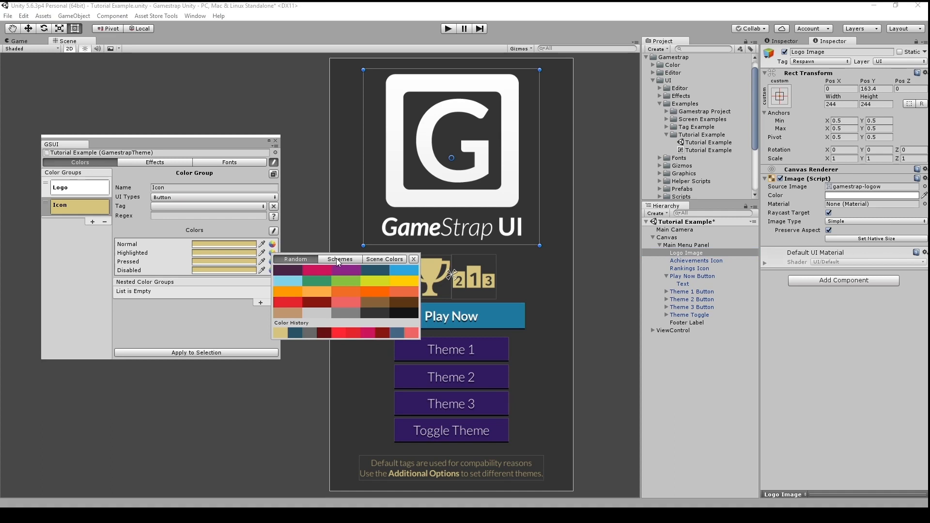
pyautogui.click(338, 261)
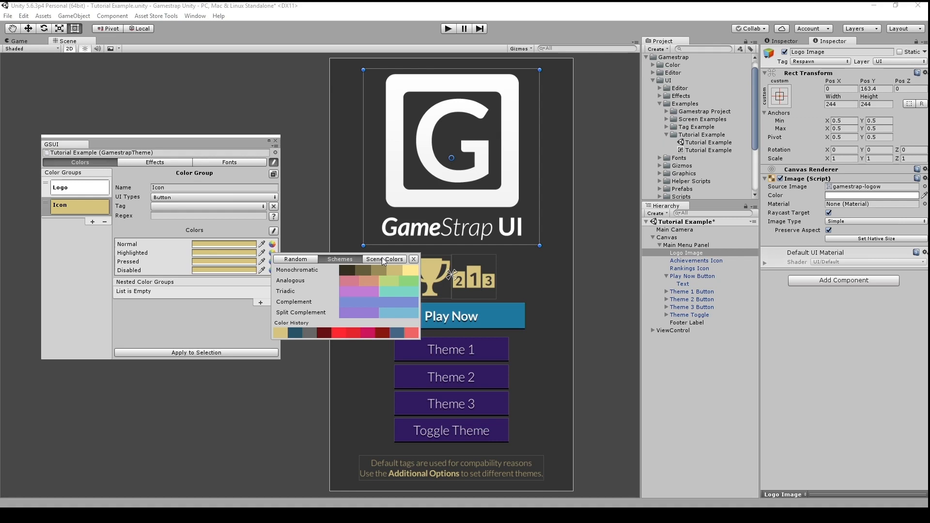
pyautogui.click(385, 260)
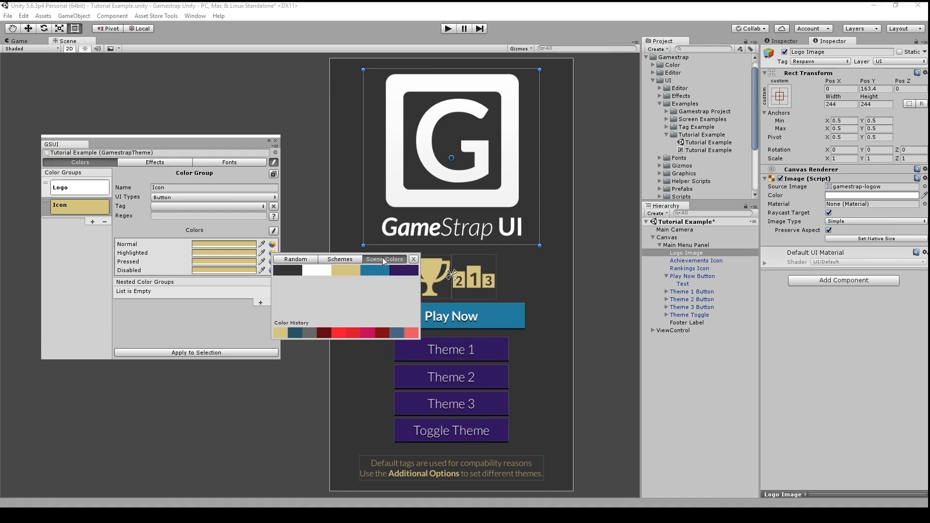
pyautogui.click(354, 261)
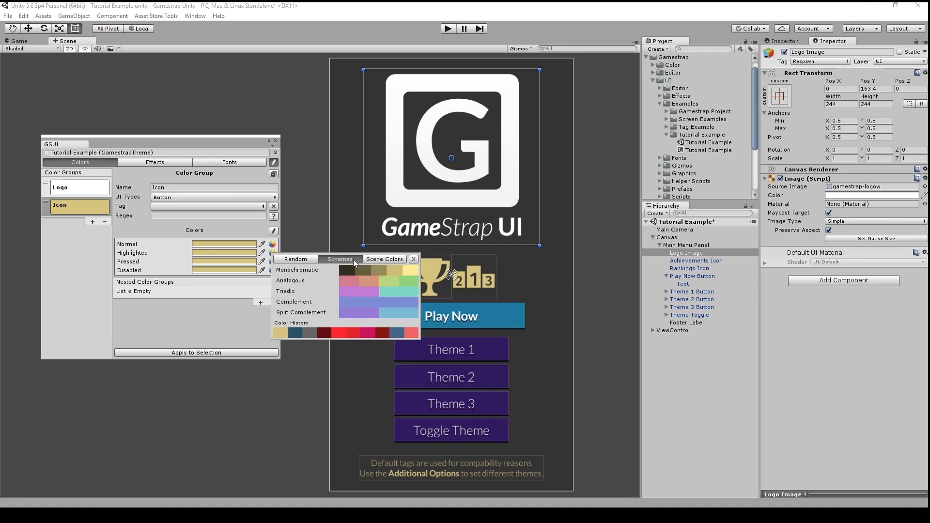
# - Lower the saturation of the Icon group's Pressed color and slightly darken its Disabled color
pyautogui.click(243, 262)
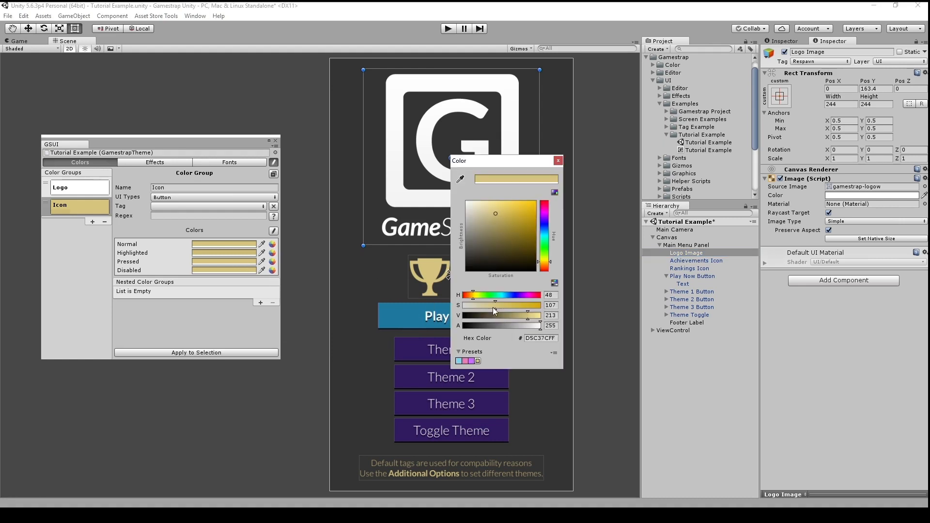
pyautogui.moveTo(492, 307); pyautogui.dragTo(472, 306)
pyautogui.click(558, 160)
pyautogui.click(224, 270)
pyautogui.moveTo(527, 316); pyautogui.dragTo(524, 316)
pyautogui.click(559, 160)
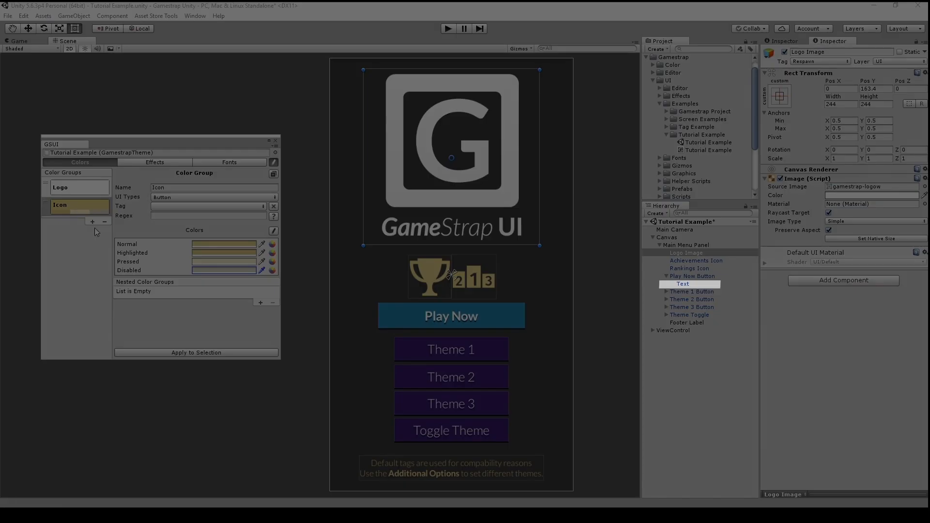
# - Add a color group named Play Now and restrict its UI types to Button
pyautogui.click(92, 222)
pyautogui.click(189, 188)
pyautogui.write('Play Now')
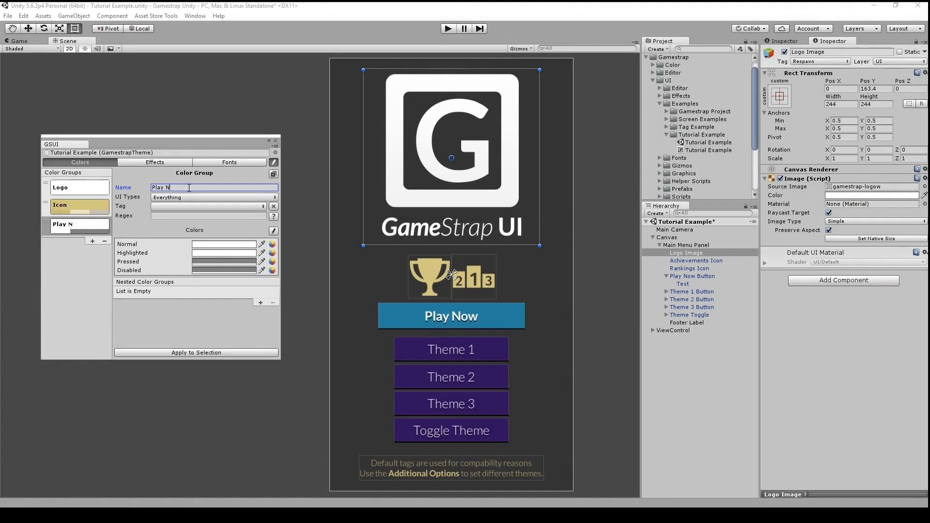
pyautogui.click(195, 198)
pyautogui.click(194, 207)
pyautogui.click(194, 199)
pyautogui.click(196, 272)
# - Color the Play Now group's button states from the scene's blue, with the Disabled color set to grayish blue 8197A0
pyautogui.click(272, 244)
pyautogui.click(386, 250)
pyautogui.click(375, 263)
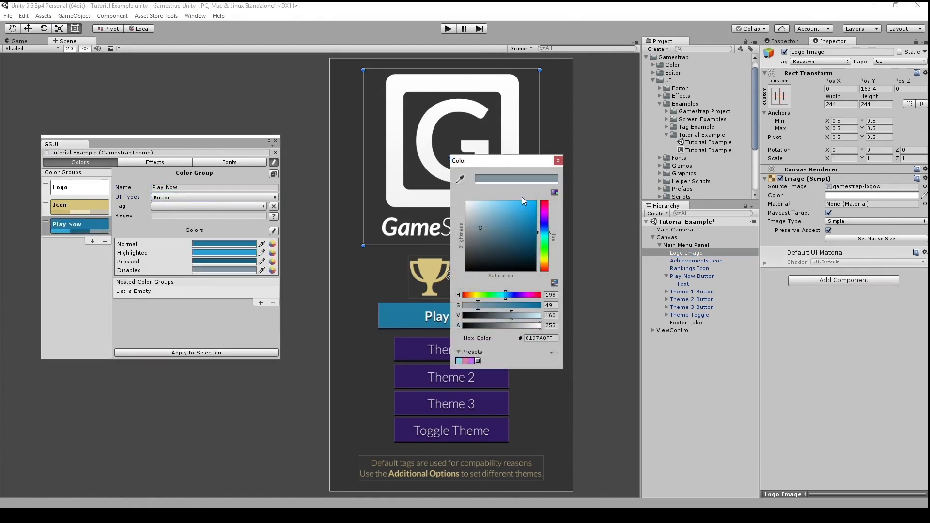
pyautogui.click(549, 162)
# - Try the Play Now color group on the Theme 1 Button and undo the application
pyautogui.click(678, 284)
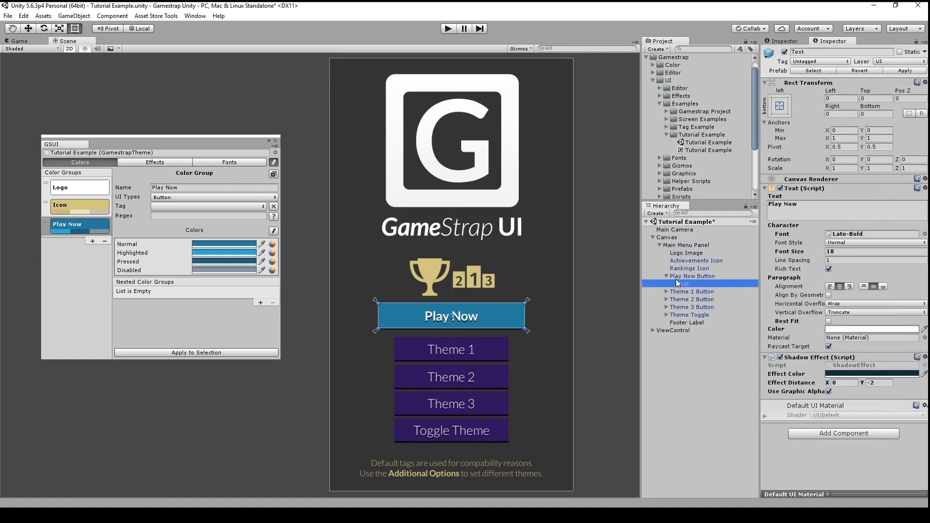
pyautogui.click(673, 276)
pyautogui.click(667, 275)
pyautogui.click(684, 284)
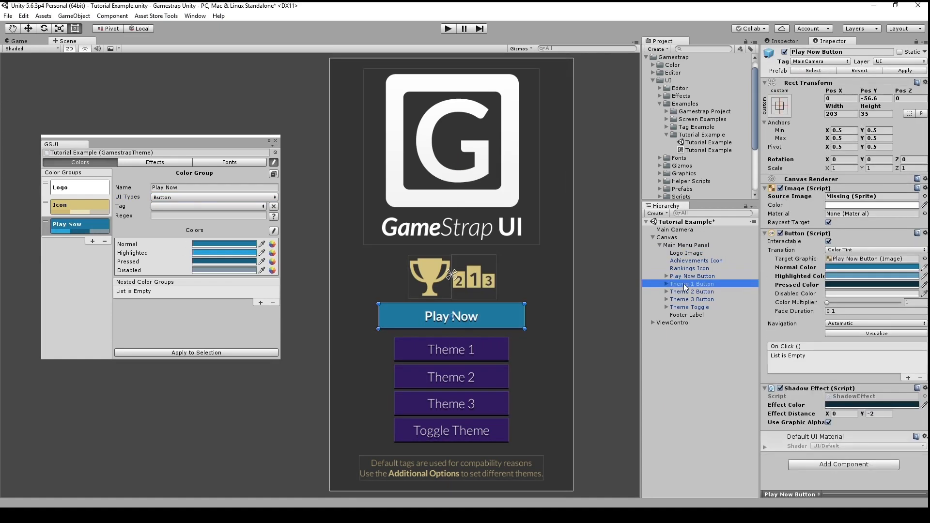
pyautogui.click(228, 353)
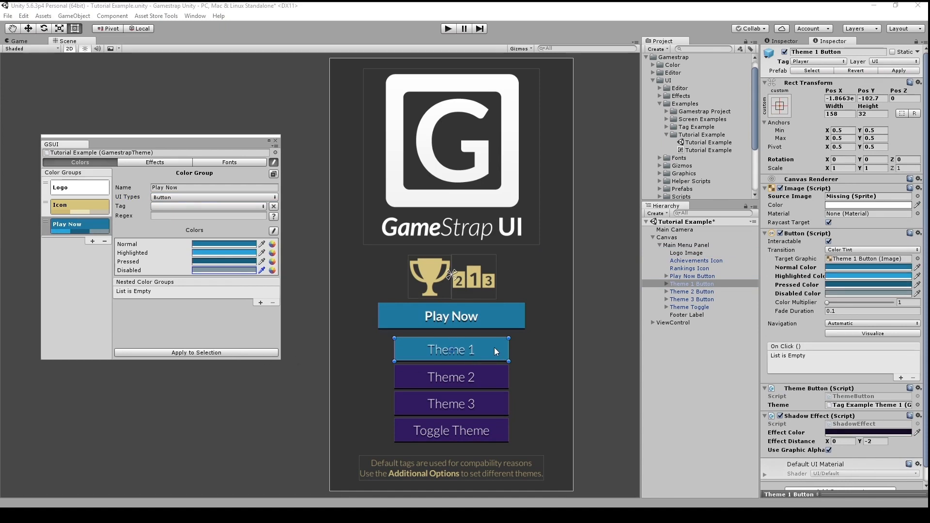
pyautogui.hotkey('ctrl', 'z')
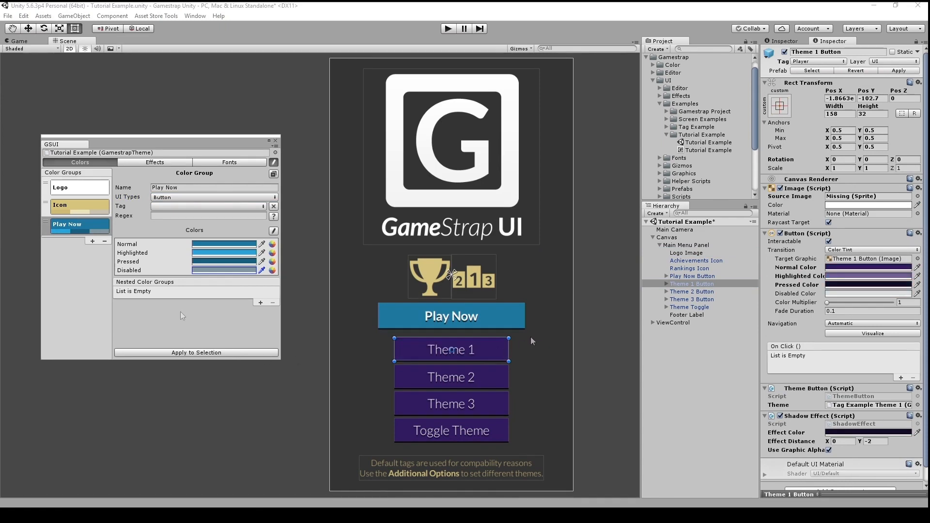
# - Add Text to the Play Now color group's UI types alongside Button
pyautogui.click(181, 199)
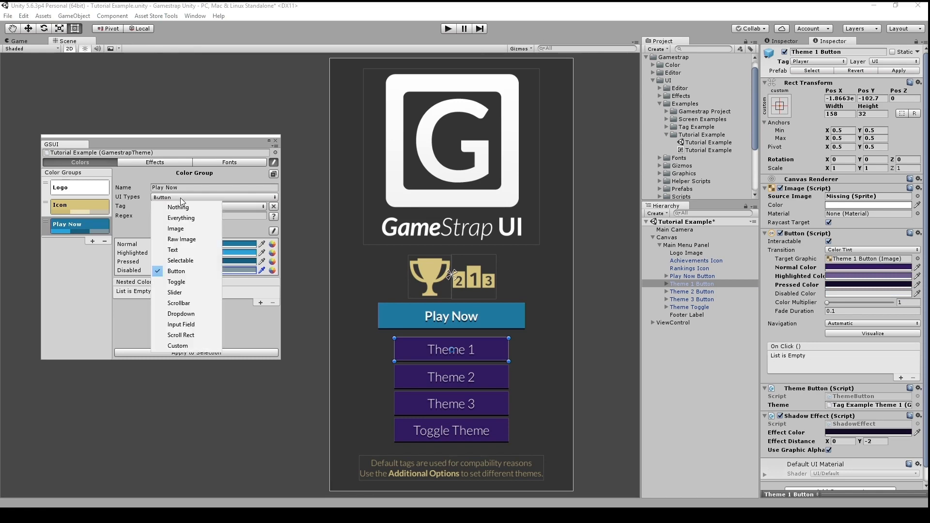
pyautogui.click(184, 250)
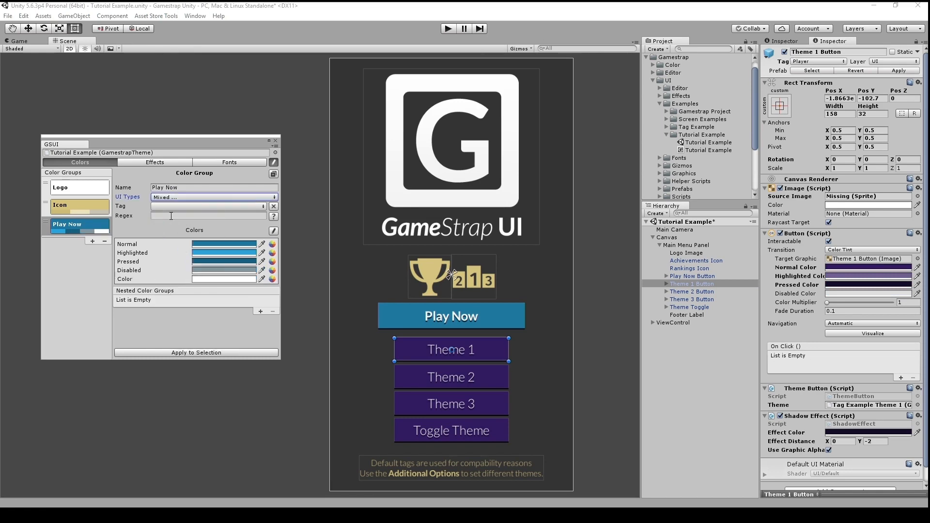
pyautogui.click(172, 198)
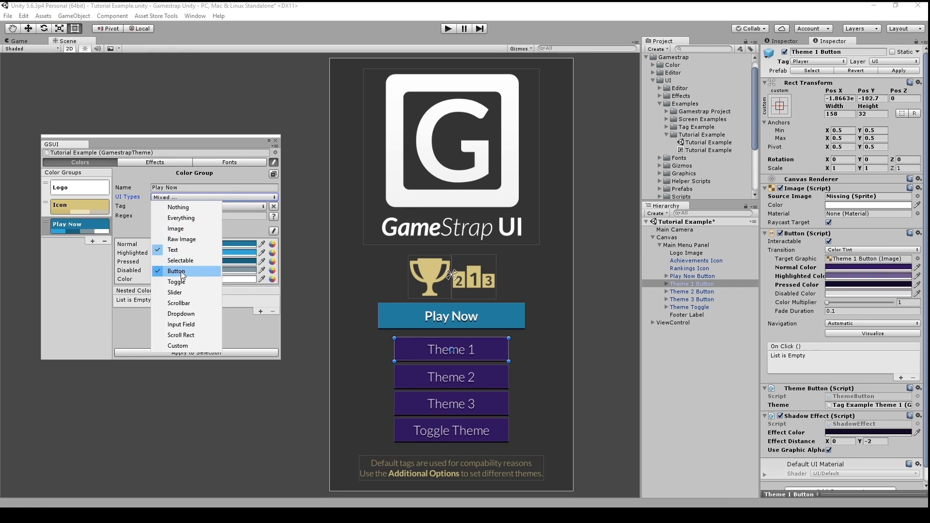
pyautogui.click(120, 337)
# - Try a red text color in the Play Now group and apply the group to the Play Now Button
pyautogui.click(214, 280)
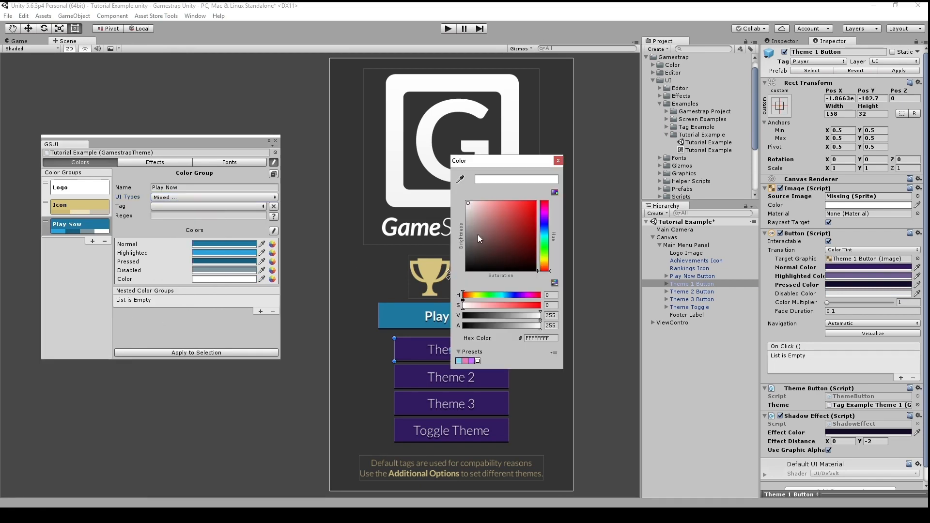
pyautogui.moveTo(489, 204); pyautogui.dragTo(516, 200)
pyautogui.click(558, 161)
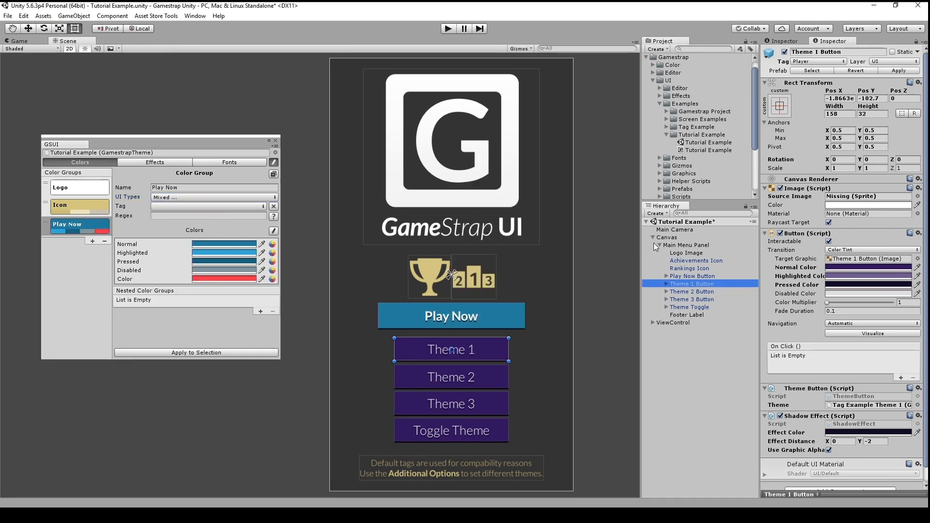
pyautogui.click(686, 276)
pyautogui.click(201, 357)
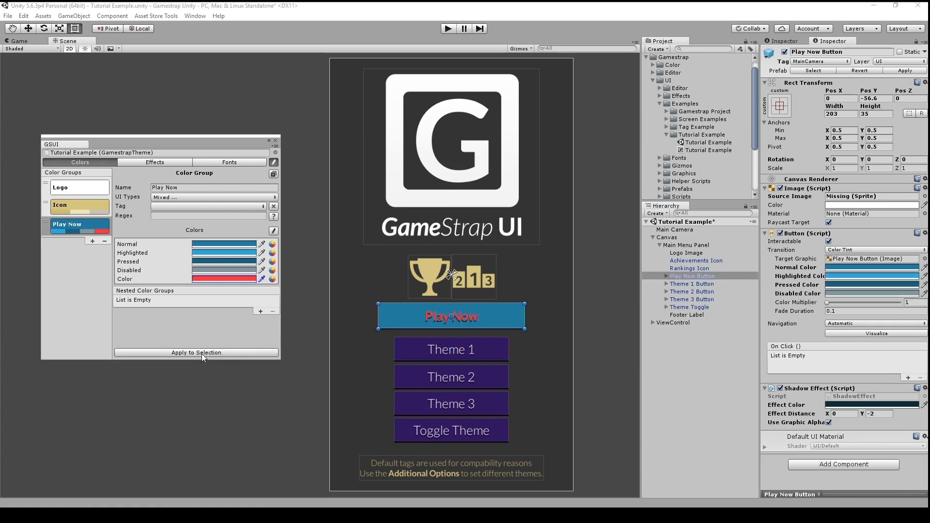
# - Set the Play Now group's text color to white and apply the group to the Play Now Button
pyautogui.click(225, 279)
pyautogui.moveTo(499, 205); pyautogui.dragTo(463, 197)
pyautogui.click(559, 161)
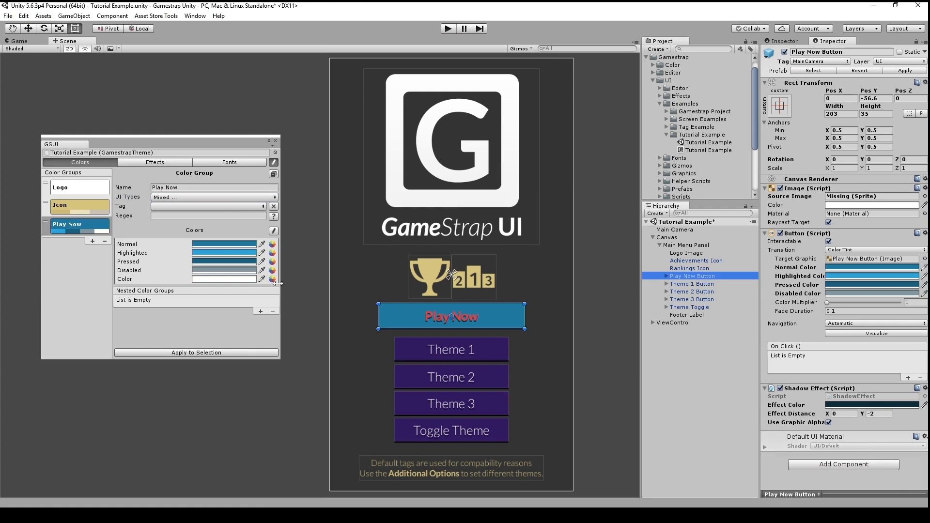
pyautogui.click(200, 353)
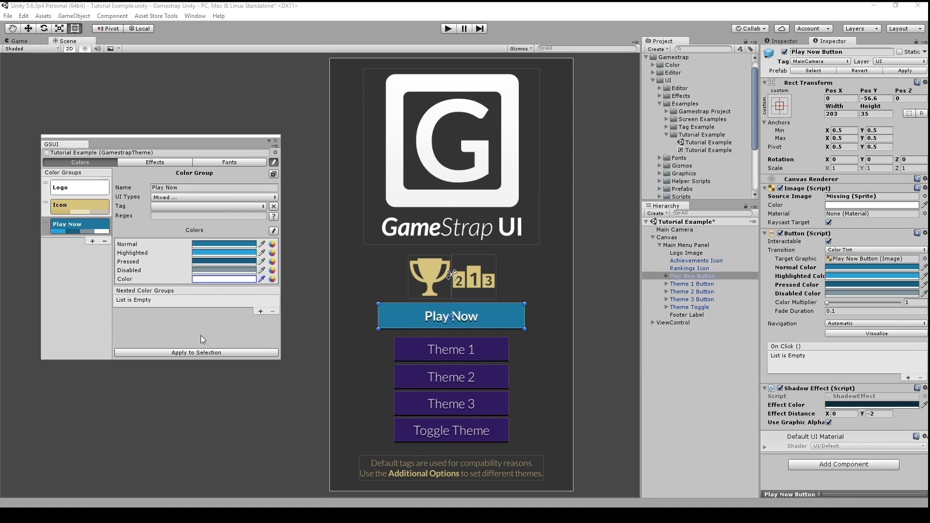
# - Add a color group named Default Button and restrict its UI types to Button and Text
pyautogui.click(92, 241)
pyautogui.write('Default Button')
pyautogui.click(203, 197)
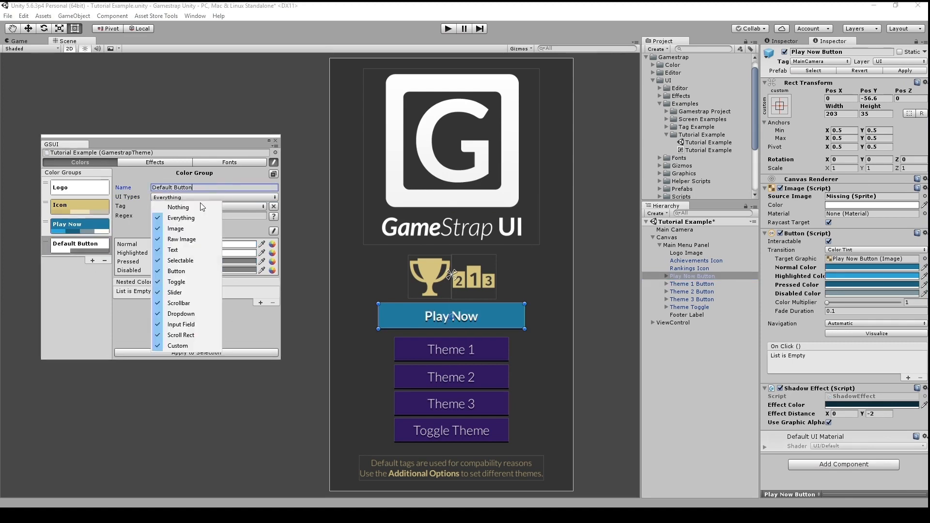
pyautogui.click(177, 271)
# - Color the Default Button group's states from the scene's dark purple, with a brighter Highlighted, darker Pressed and grayish Disabled color
pyautogui.click(273, 244)
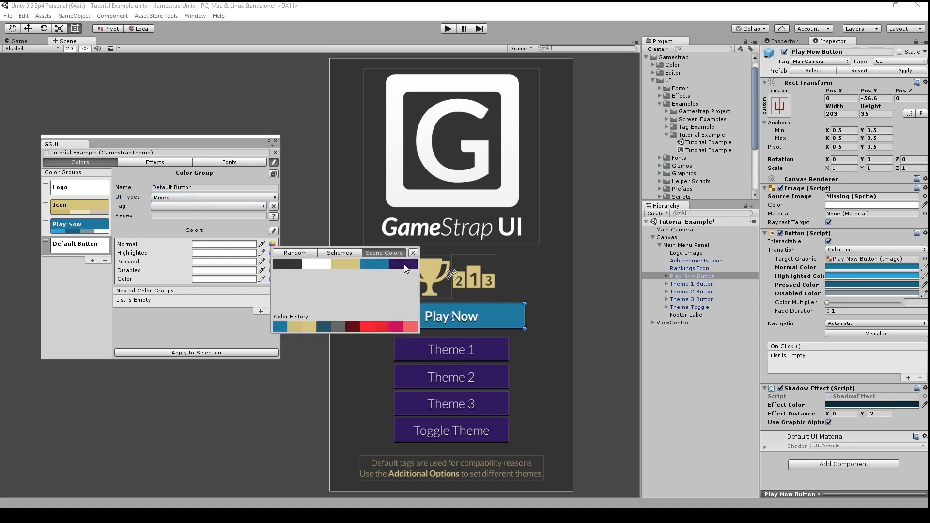
pyautogui.click(406, 269)
pyautogui.click(251, 253)
pyautogui.moveTo(491, 316)
pyautogui.mouseDown()
pyautogui.moveTo(510, 315)
pyautogui.moveTo(481, 308)
pyautogui.mouseUp()
pyautogui.click(234, 263)
pyautogui.click(211, 270)
pyautogui.click(557, 161)
# - Add a color group named Footer with only the Text UI type and the scene's gold color
pyautogui.click(92, 261)
pyautogui.click(186, 188)
pyautogui.write('Footer')
pyautogui.click(198, 198)
pyautogui.click(199, 208)
pyautogui.click(185, 198)
pyautogui.click(176, 251)
pyautogui.click(273, 246)
pyautogui.click(232, 299)
# - Apply the Icon group to the Achievements and Rankings icons and the Play Now group to the Play Now Button
pyautogui.click(95, 213)
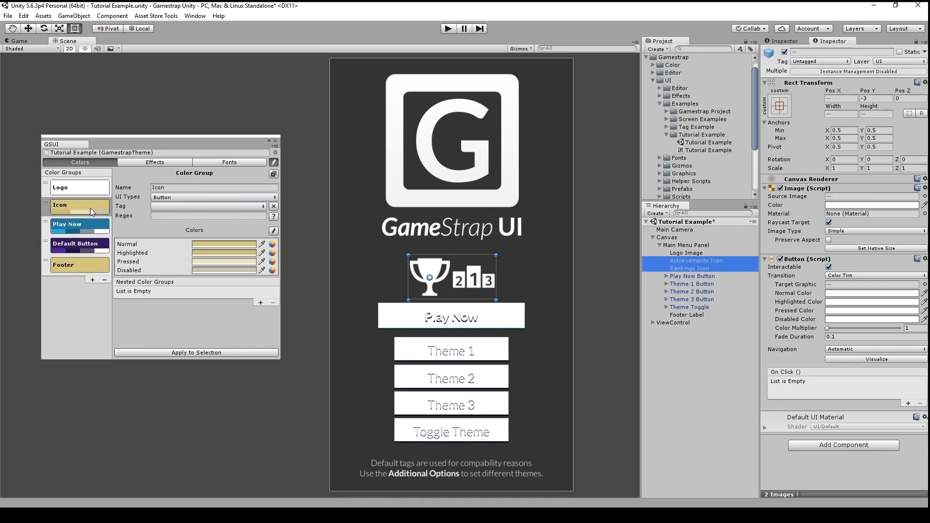
pyautogui.click(170, 353)
pyautogui.click(688, 276)
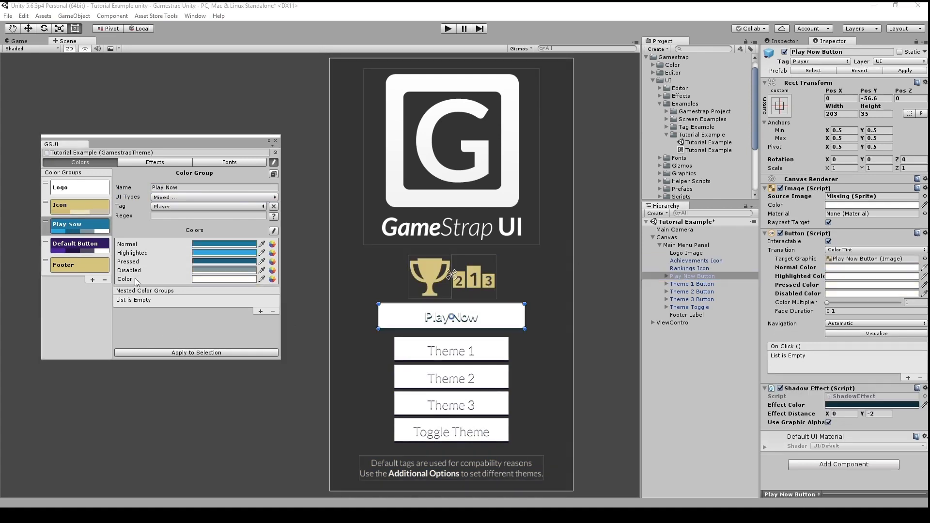
pyautogui.click(194, 353)
# - Apply the Default Button color group to the Theme 1, Theme 2 and Theme 3 Buttons and the Theme Toggle
pyautogui.click(692, 284)
pyautogui.keyDown('shift'); pyautogui.click(690, 307); pyautogui.keyUp('shift')
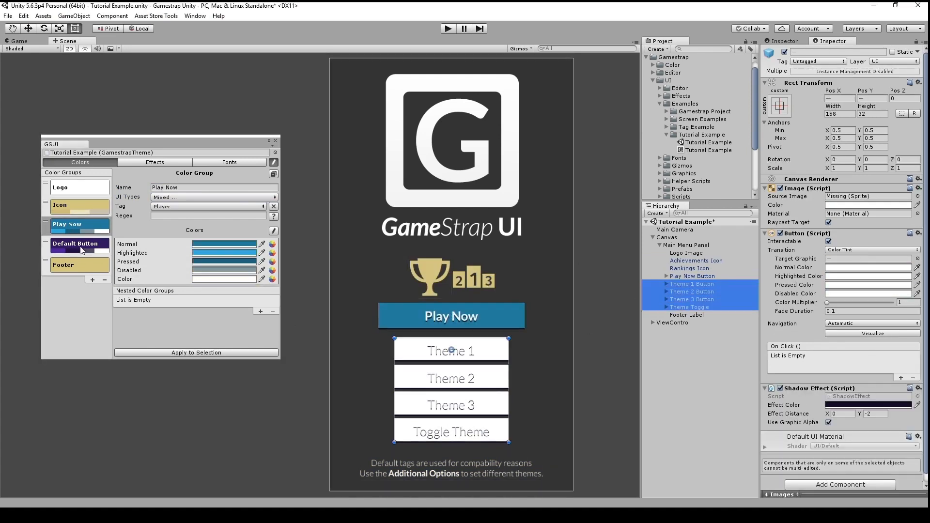
pyautogui.click(82, 251)
pyautogui.click(195, 353)
# - Apply the Footer color group to the Footer Label and clear the selection
pyautogui.click(687, 315)
pyautogui.click(82, 266)
pyautogui.click(170, 353)
pyautogui.click(310, 308)
# - Add a color group named Panel with only the Image UI type and the scene's dark gray color
pyautogui.click(669, 246)
pyautogui.click(660, 246)
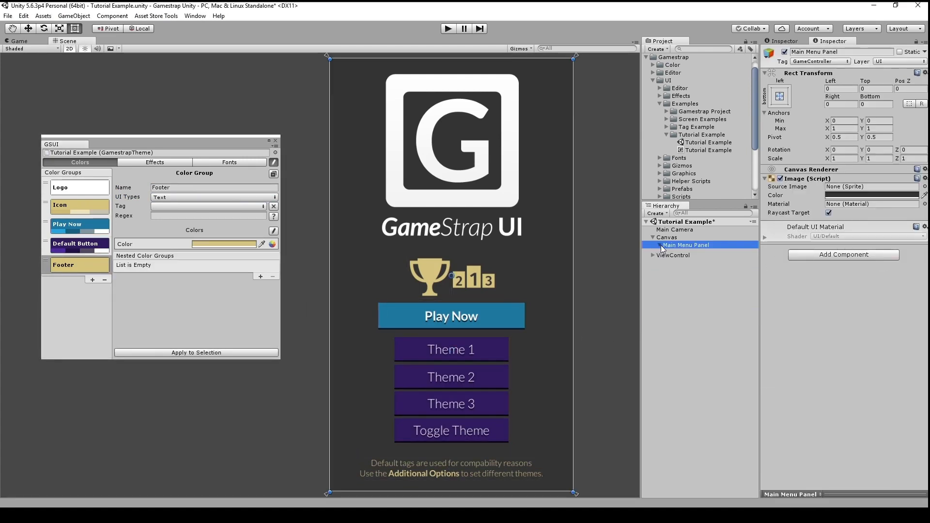
pyautogui.click(660, 246)
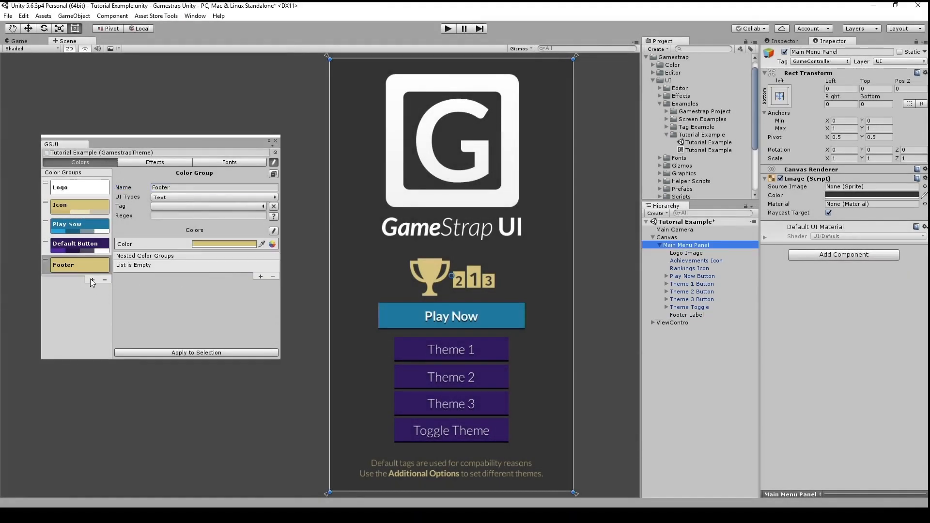
pyautogui.click(92, 280)
pyautogui.click(193, 187)
pyautogui.write('Panel')
pyautogui.click(182, 198)
pyautogui.click(178, 207)
pyautogui.click(181, 199)
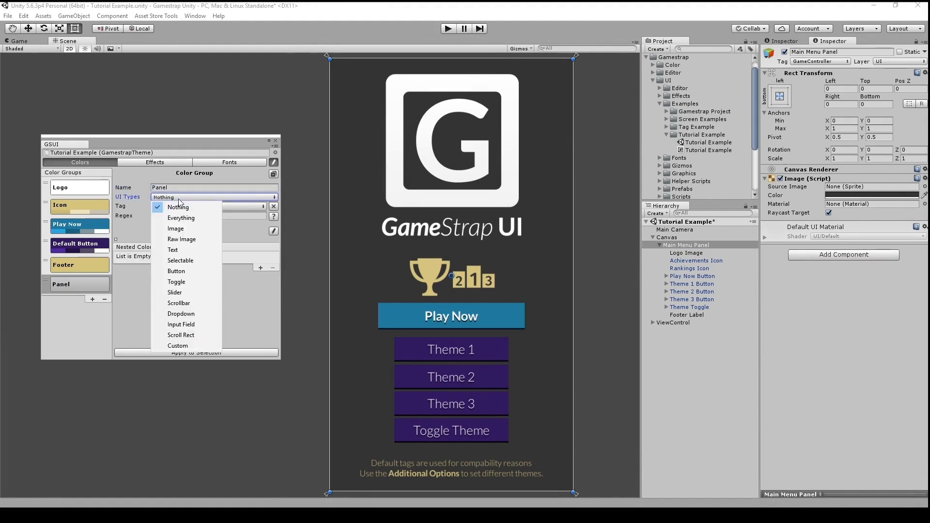
pyautogui.click(176, 228)
pyautogui.click(273, 244)
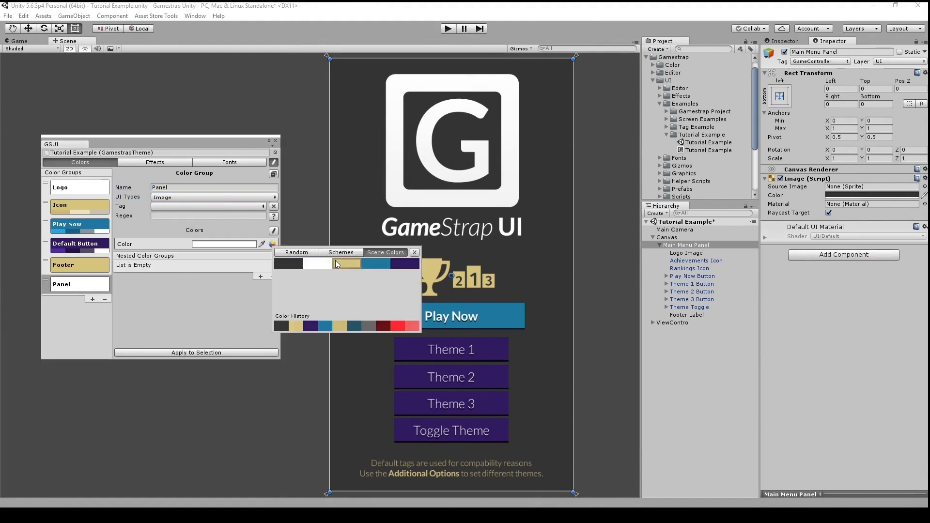
pyautogui.click(289, 264)
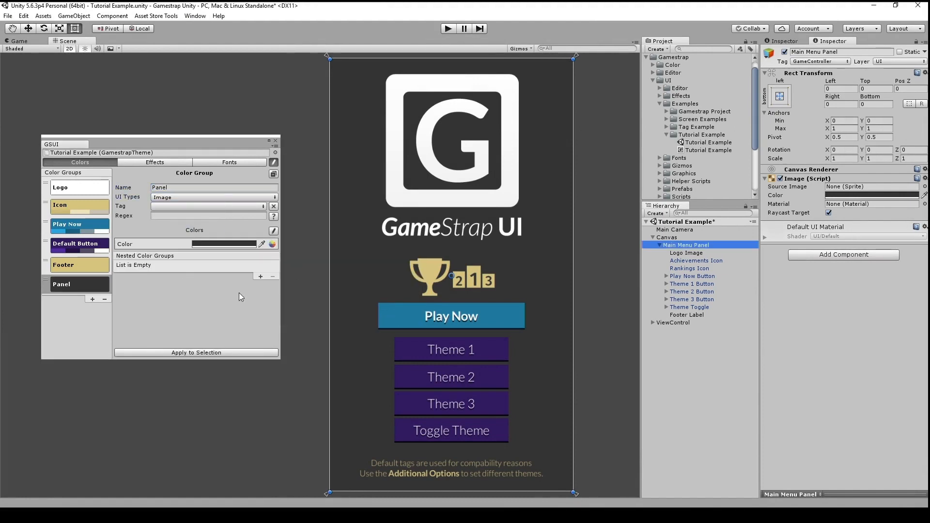
# - Nest the Default Button and Logo color groups inside the Panel group
pyautogui.click(261, 276)
pyautogui.click(182, 266)
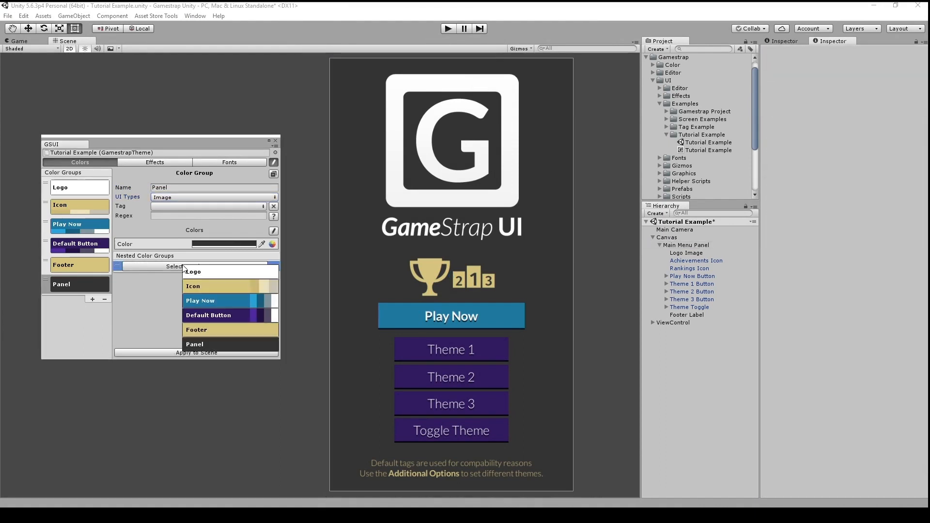
pyautogui.click(209, 314)
pyautogui.click(259, 277)
pyautogui.click(218, 277)
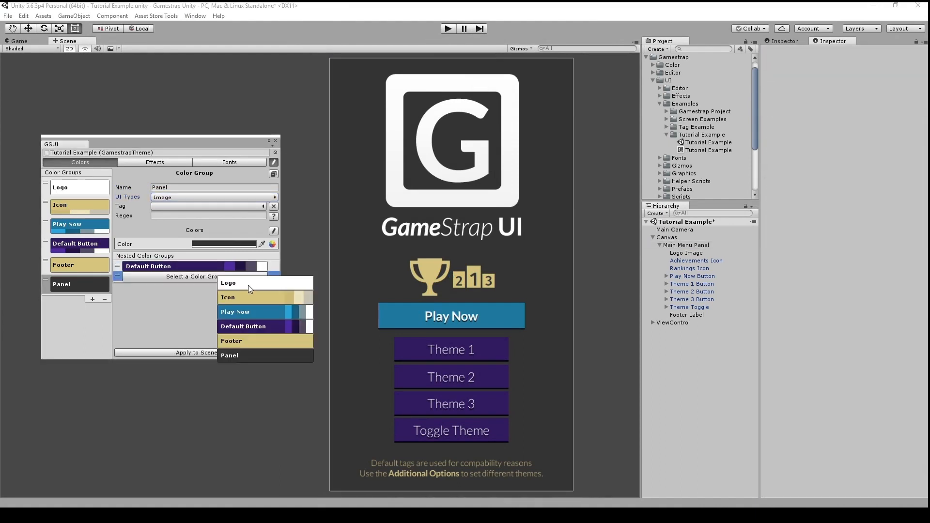
pyautogui.click(250, 286)
# - Nest the Icon, Footer and Play Now color groups inside the Panel group and apply it to the Main Menu Panel
pyautogui.click(257, 285)
pyautogui.click(255, 287)
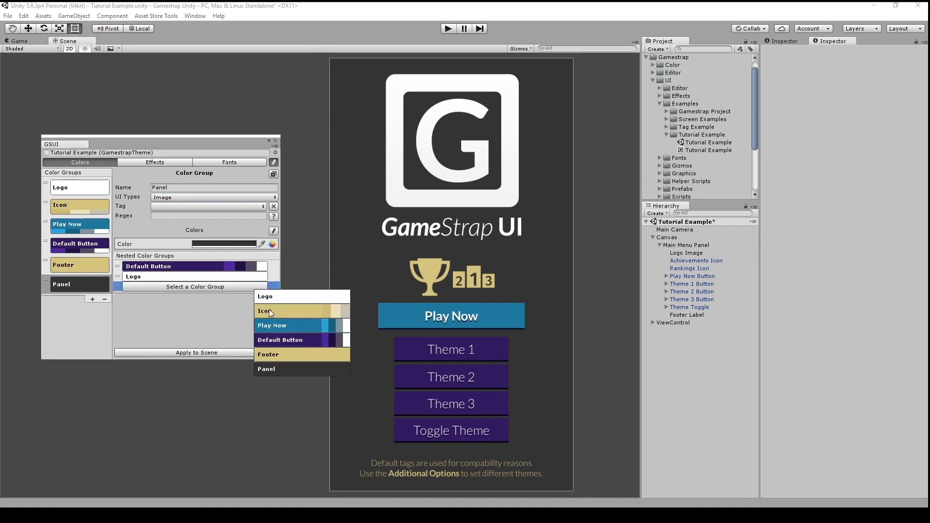
pyautogui.click(271, 313)
pyautogui.click(261, 297)
pyautogui.click(243, 297)
pyautogui.click(262, 363)
pyautogui.click(260, 308)
pyautogui.click(260, 311)
pyautogui.click(271, 347)
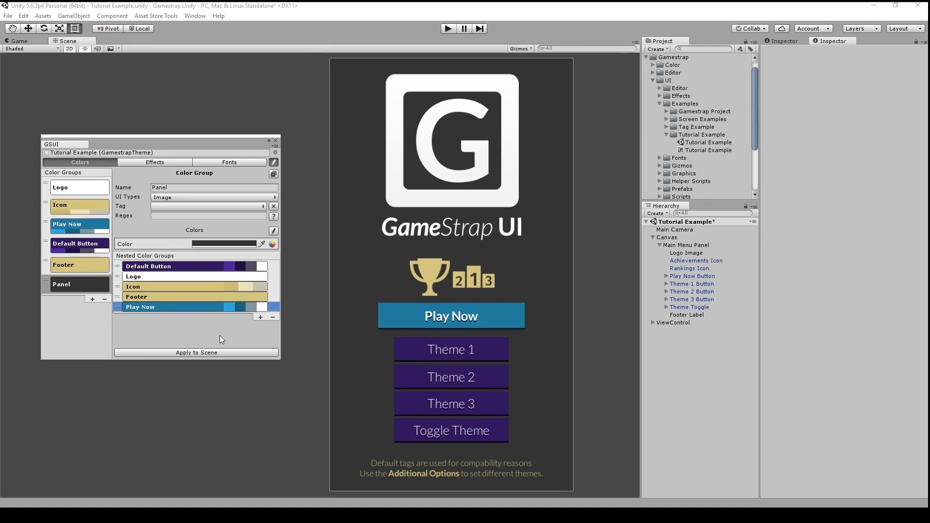
pyautogui.click(683, 245)
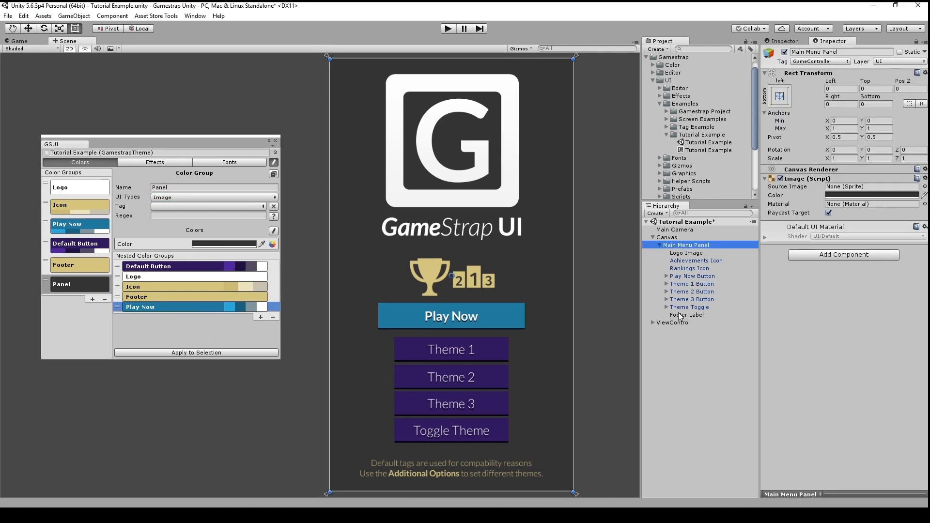
pyautogui.click(218, 352)
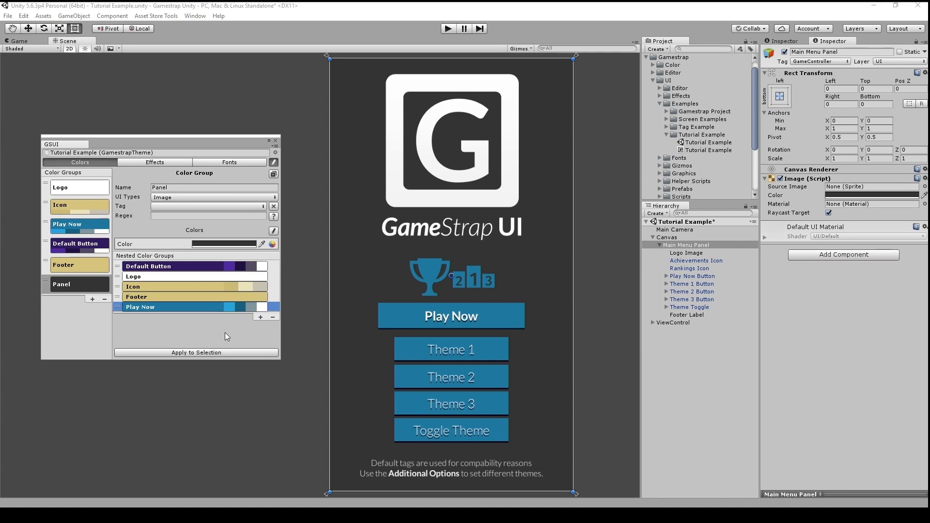
# - Create three new project tags named Icon, Play Now and Footer, starting from the Icon color group's tag setting
pyautogui.click(80, 207)
pyautogui.click(167, 207)
pyautogui.click(190, 295)
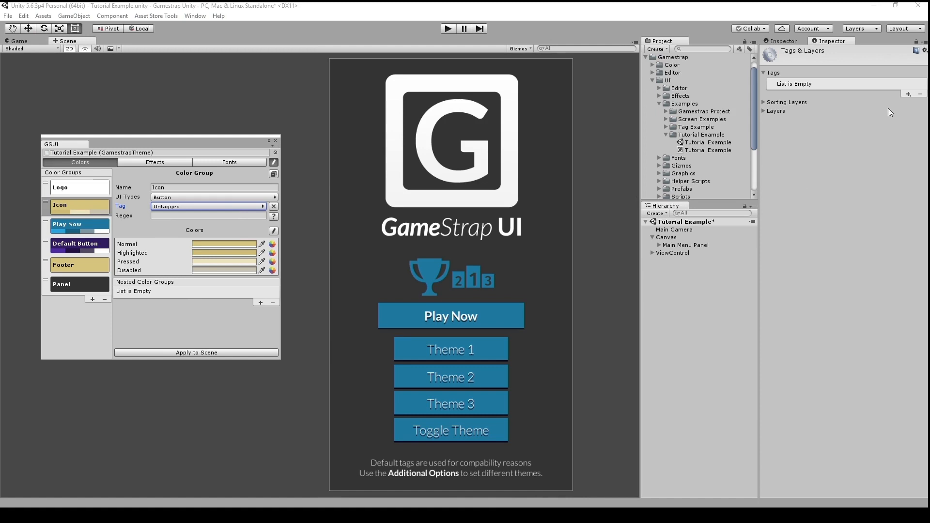
pyautogui.click(910, 94)
pyautogui.write('Icon')
pyautogui.press('Return')
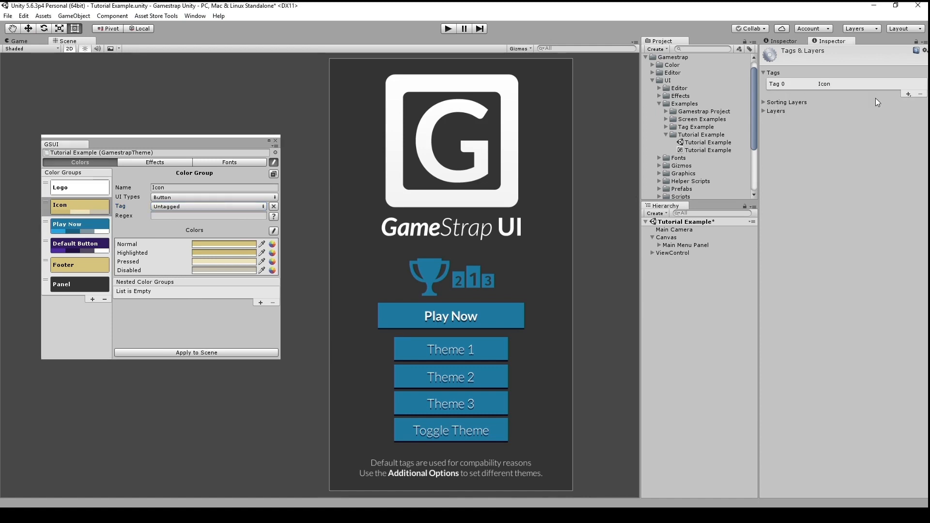
pyautogui.click(909, 94)
pyautogui.write('Play Now')
pyautogui.press('Return')
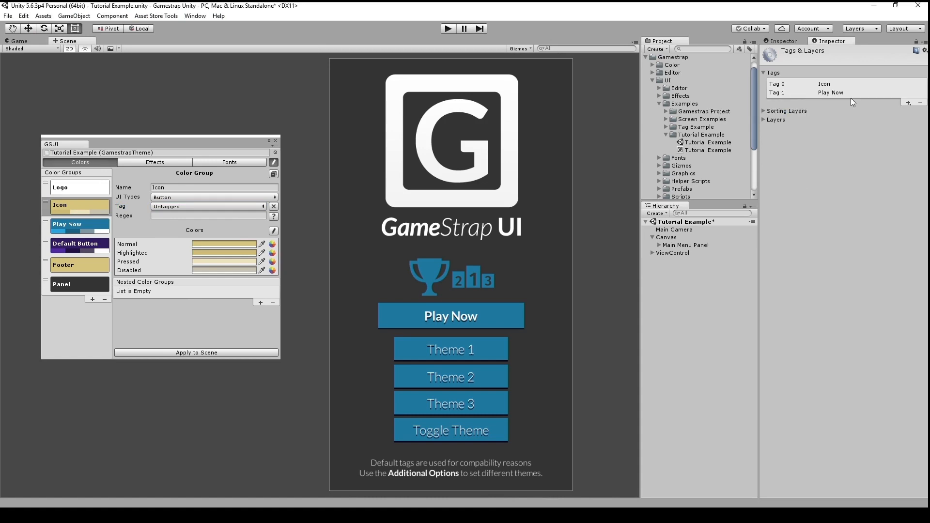
pyautogui.click(909, 102)
pyautogui.write('Footer')
pyautogui.press('Return')
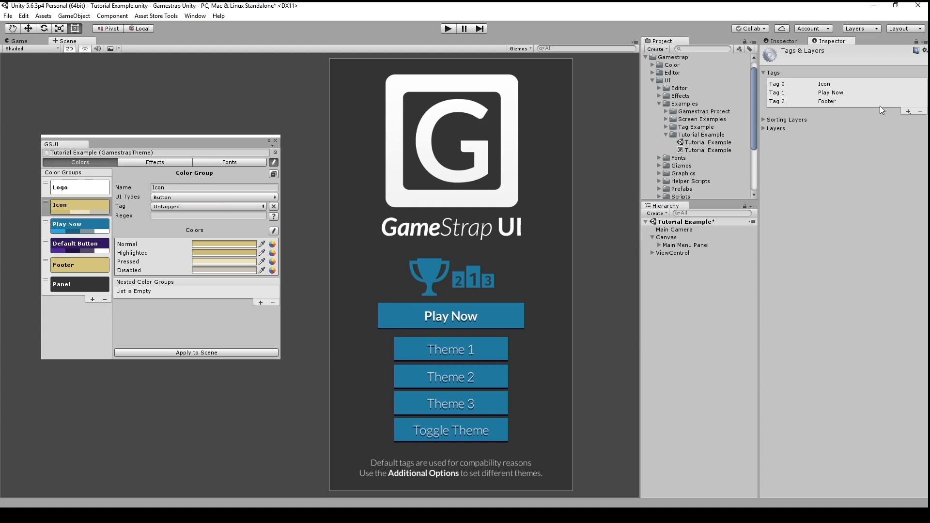
# - Assign the Icon, Play Now and Footer tags to the color groups of the same names
pyautogui.click(162, 206)
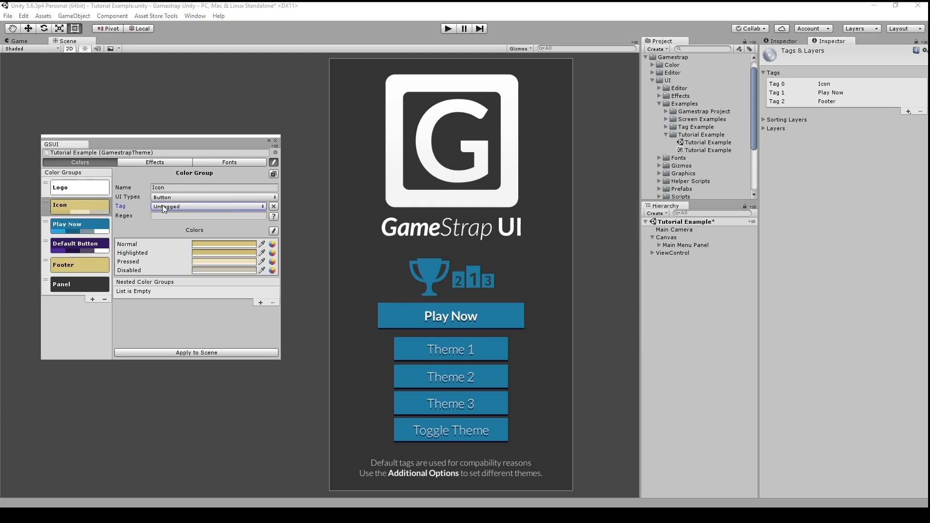
pyautogui.click(176, 291)
pyautogui.click(93, 225)
pyautogui.click(163, 207)
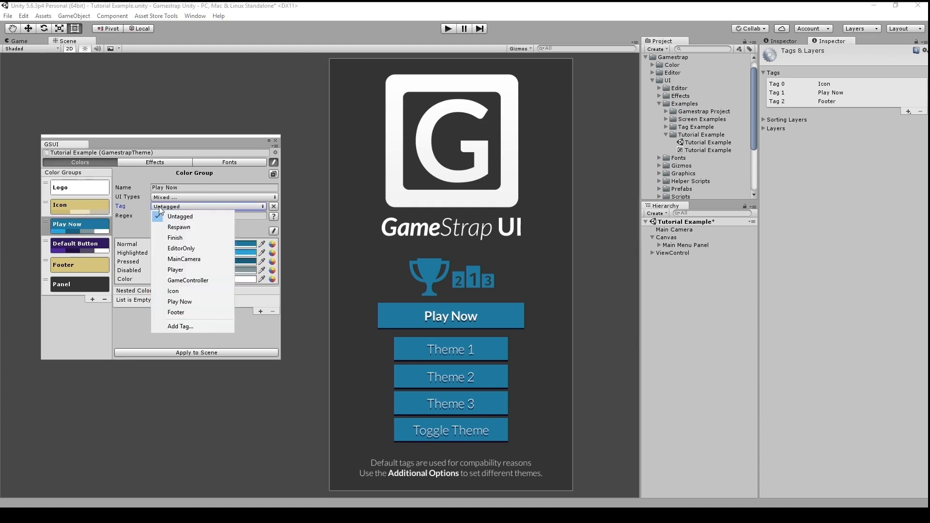
pyautogui.click(170, 302)
pyautogui.click(85, 270)
pyautogui.click(163, 206)
pyautogui.click(170, 310)
# - Tag the Achievements Icon and Rankings Icon objects under the Main Menu Panel as Icon
pyautogui.click(659, 245)
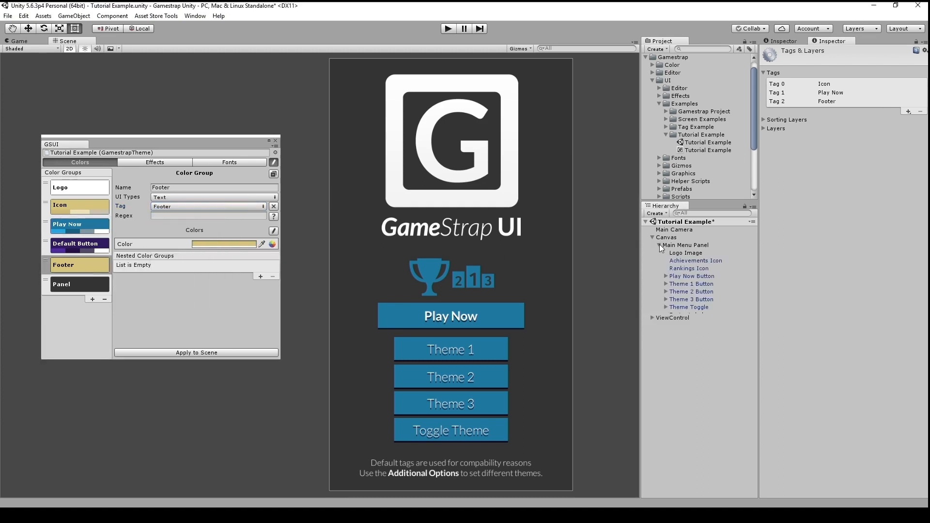
pyautogui.click(687, 261)
pyautogui.keyDown('ctrl'); pyautogui.click(689, 269); pyautogui.keyUp('ctrl')
pyautogui.click(819, 62)
pyautogui.click(832, 147)
# - Tag the Play Now Button object as Play Now and the Footer Label object as Footer
pyautogui.click(692, 276)
pyautogui.click(819, 62)
pyautogui.click(832, 156)
pyautogui.click(685, 315)
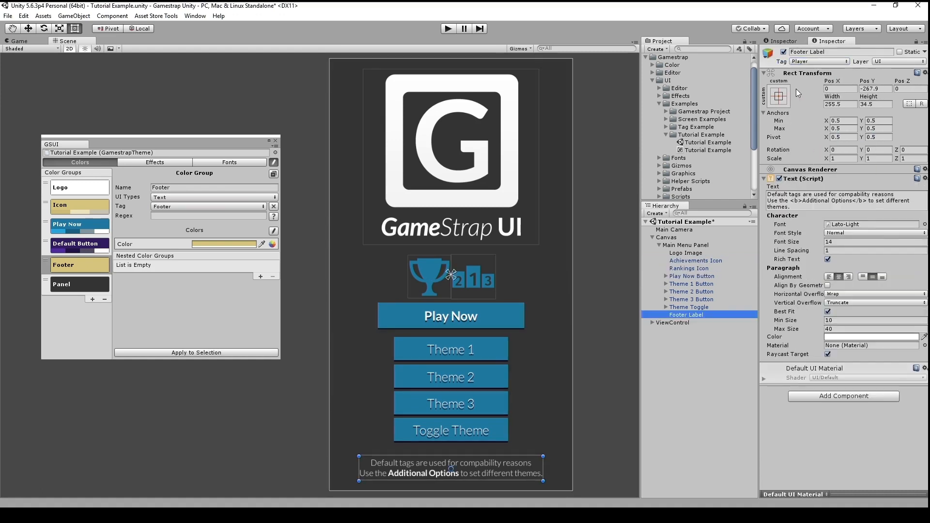
pyautogui.click(819, 62)
pyautogui.click(832, 163)
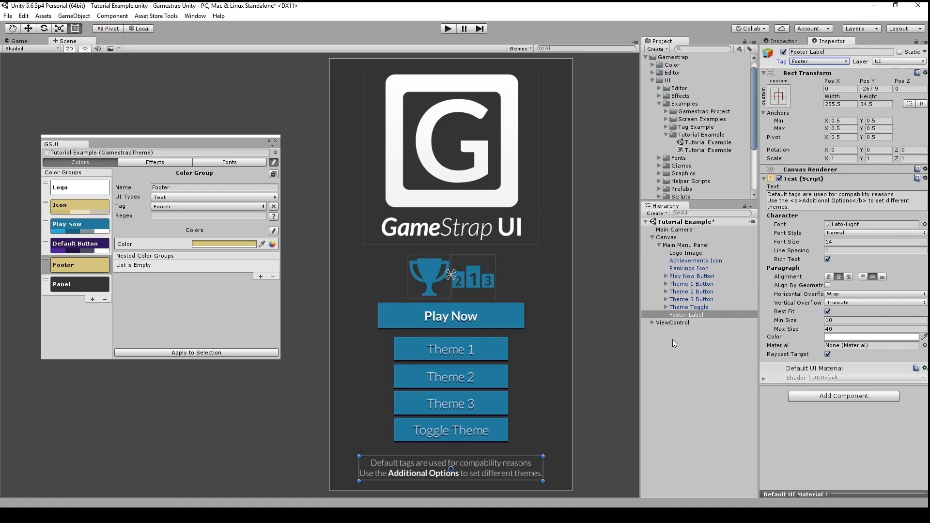
# - Try to apply the Panel color group to the Main Menu Panel again and reselect the panel
pyautogui.click(368, 329)
pyautogui.click(77, 285)
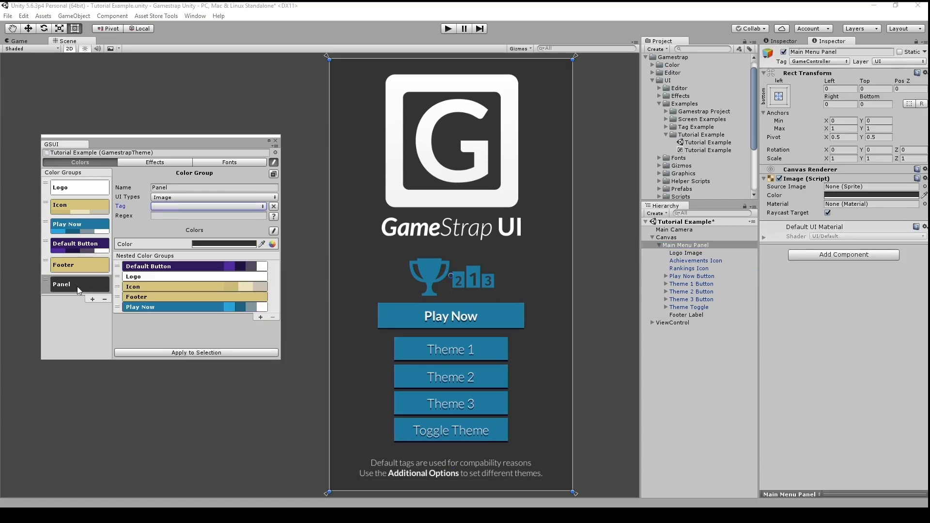
pyautogui.click(200, 353)
pyautogui.click(551, 271)
pyautogui.click(681, 245)
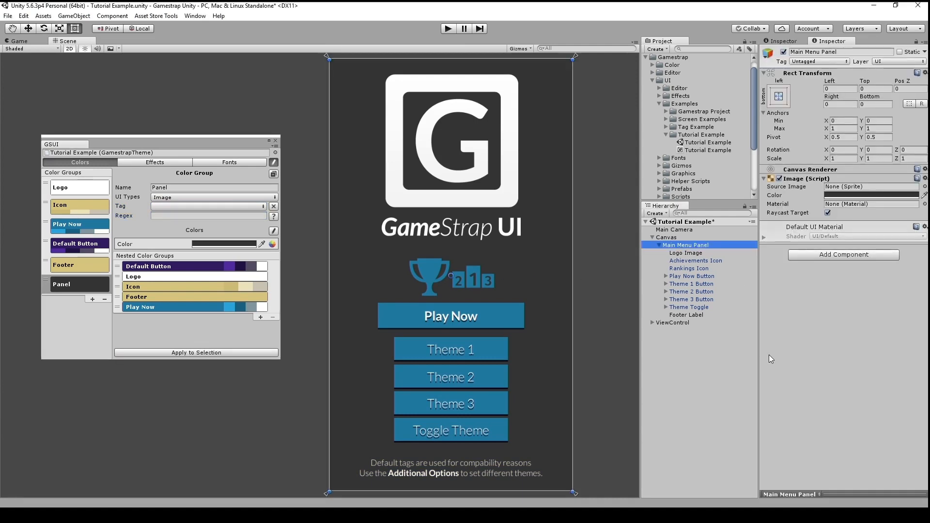
# - Examine the tags of the Main Menu Panel's child objects one by one, down to the Footer Label
pyautogui.press('Down')
pyautogui.press('Down')
pyautogui.press('Down')
pyautogui.press('Down')
pyautogui.press('Down')
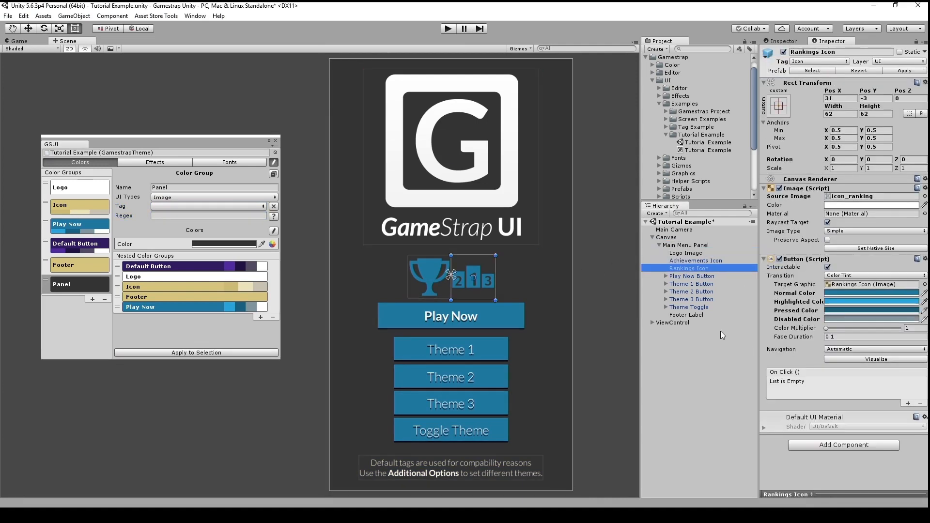
pyautogui.press('Down')
pyautogui.press('Down')
pyautogui.press('Down')
pyautogui.press('Down')
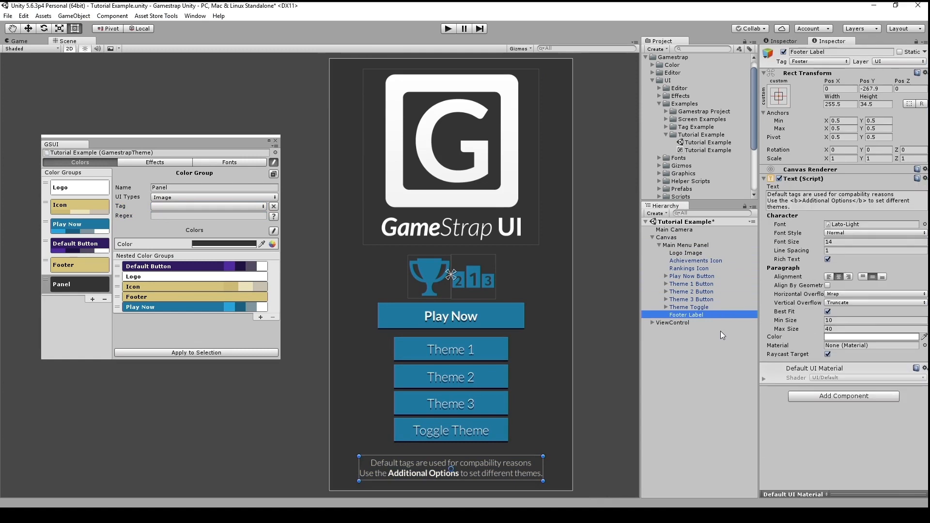
# - Set the regex of the Icon, Play Now and Footer color groups to Icon, Play Now and Footer respectively
pyautogui.click(80, 208)
pyautogui.click(162, 215)
pyautogui.write('Icon')
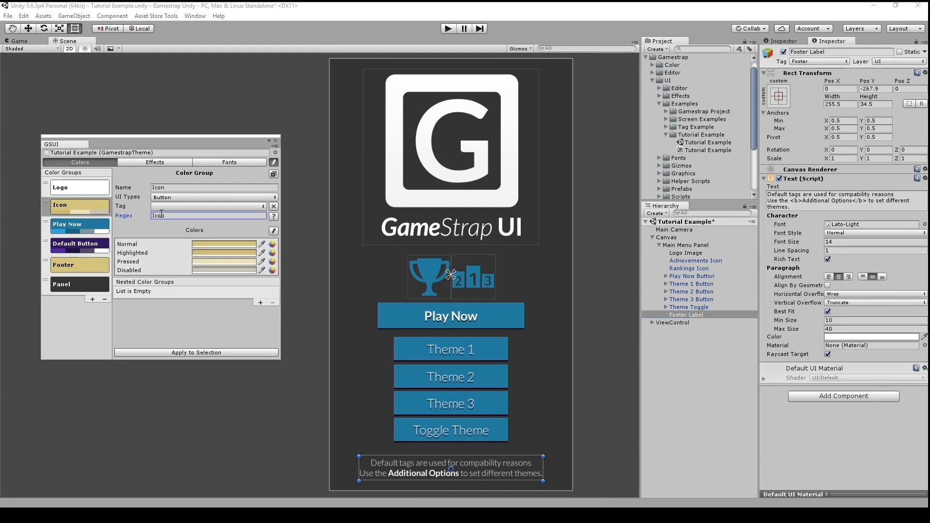
pyautogui.click(78, 227)
pyautogui.click(164, 217)
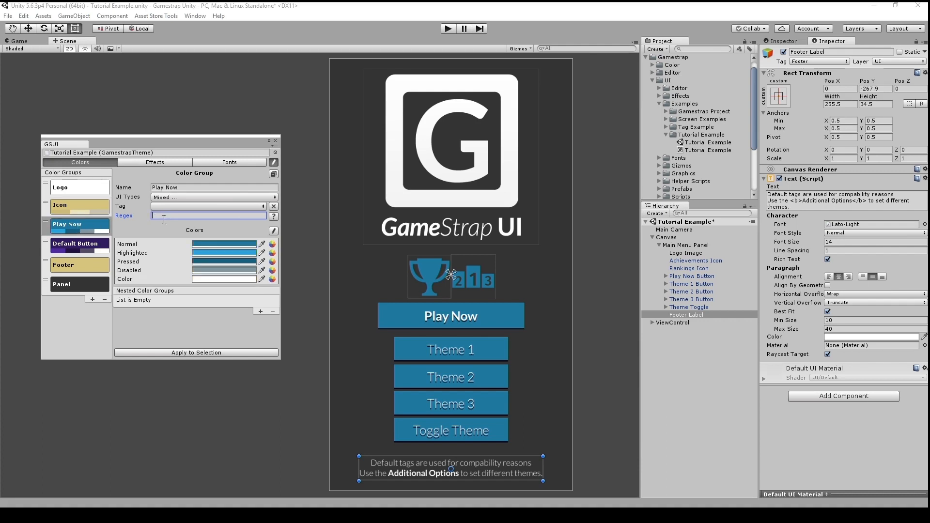
pyautogui.write('Play Now')
pyautogui.click(77, 266)
pyautogui.click(162, 217)
pyautogui.write('Footer')
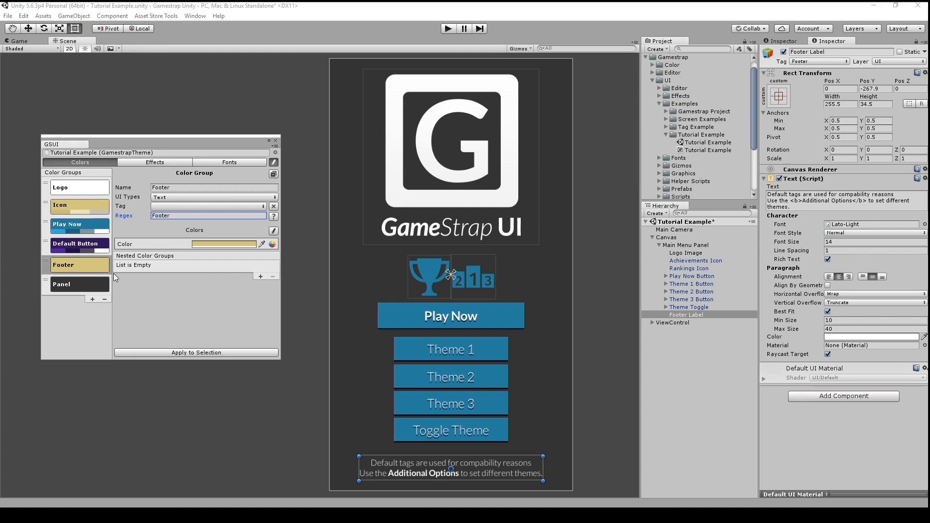
# - Apply the Panel color group with its nested groups to the Main Menu Panel
pyautogui.click(89, 288)
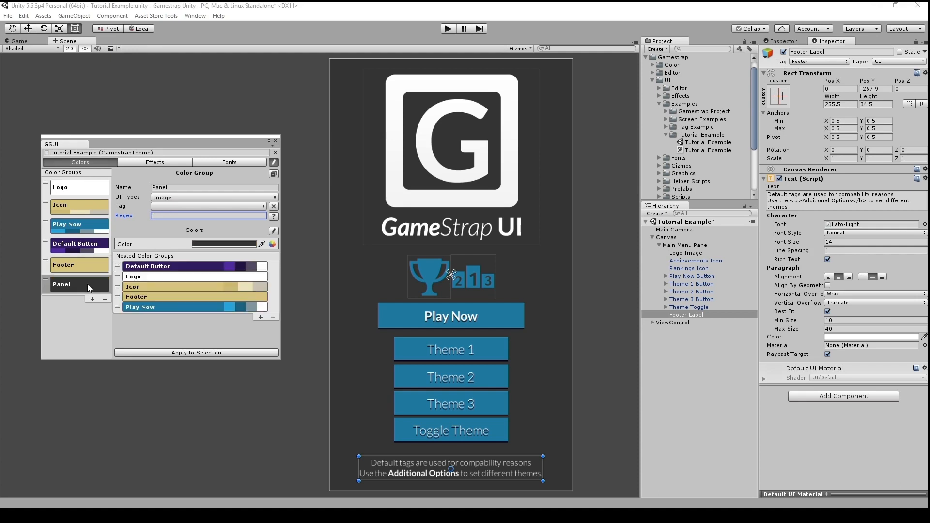
pyautogui.click(693, 245)
pyautogui.click(227, 353)
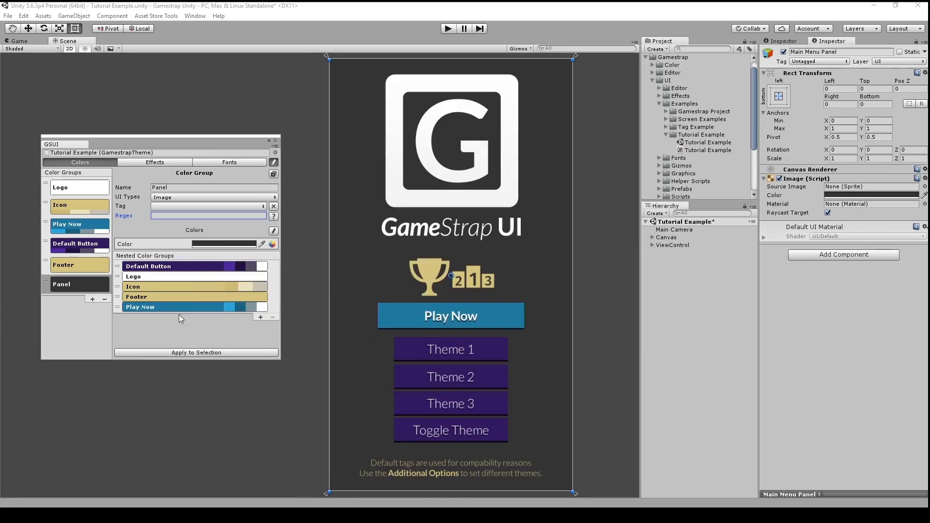
# - Turn off the theme's edit mode and dock the GSUI window below the Hierarchy
pyautogui.click(275, 162)
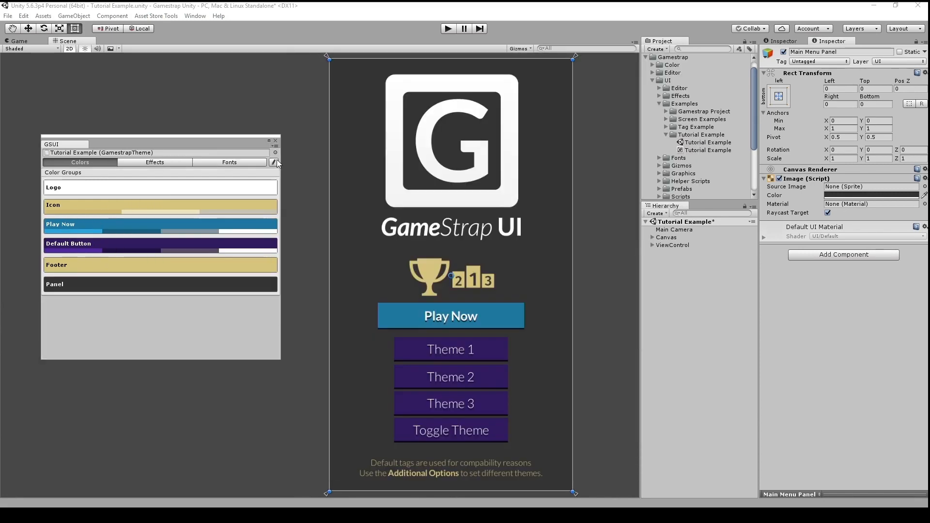
pyautogui.click(275, 163)
pyautogui.click(275, 162)
pyautogui.moveTo(70, 145)
pyautogui.mouseDown()
pyautogui.moveTo(578, 288)
pyautogui.moveTo(699, 356)
pyautogui.moveTo(700, 432)
pyautogui.moveTo(694, 422)
pyautogui.mouseUp()
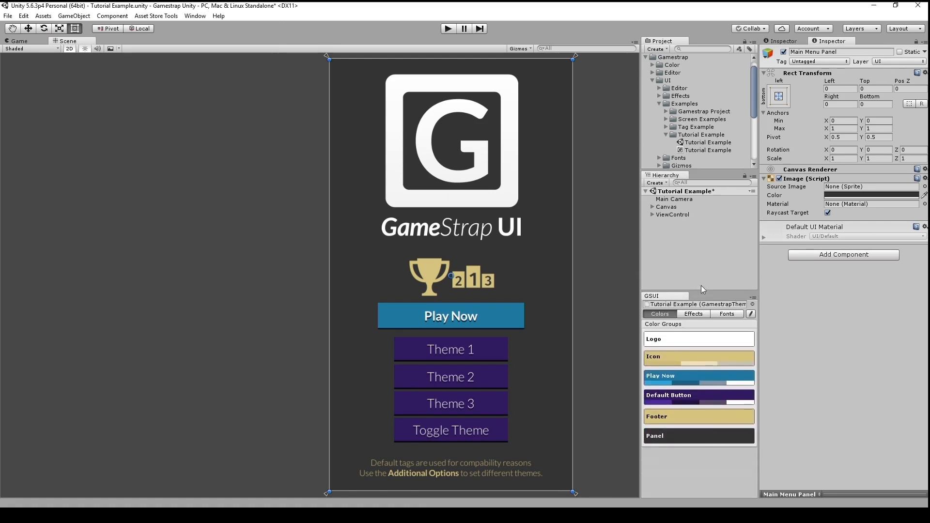
# - Try the Play Now and Default Button color groups on the Rankings Icon, and reapply the Icon group to it
pyautogui.click(658, 215)
pyautogui.click(653, 215)
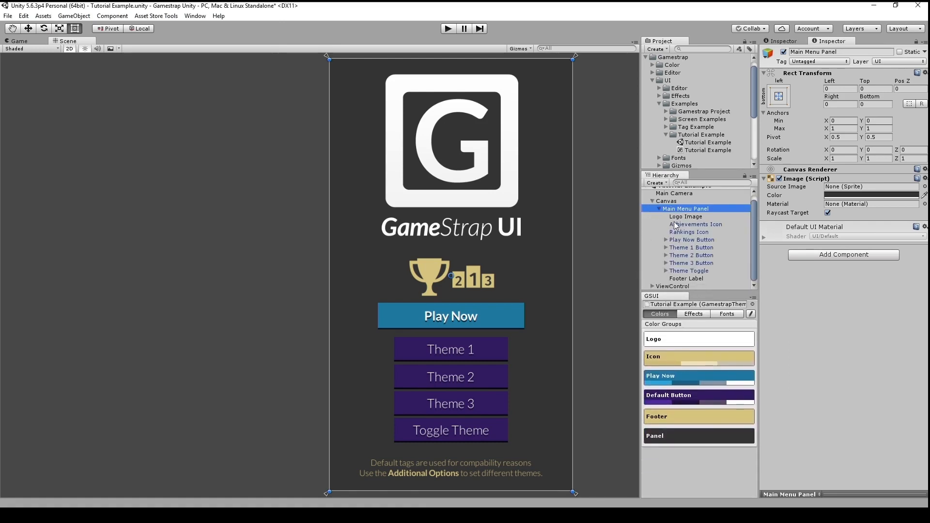
pyautogui.click(688, 232)
pyautogui.click(668, 378)
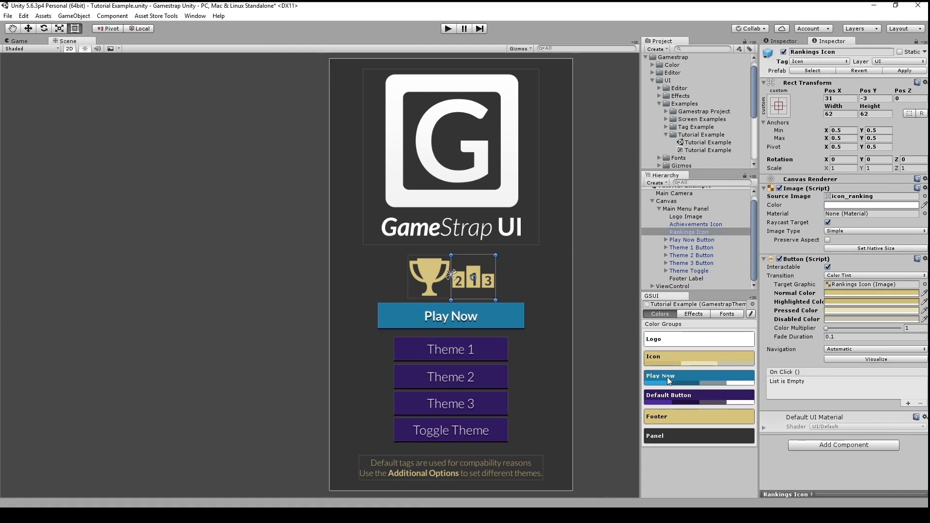
pyautogui.click(679, 398)
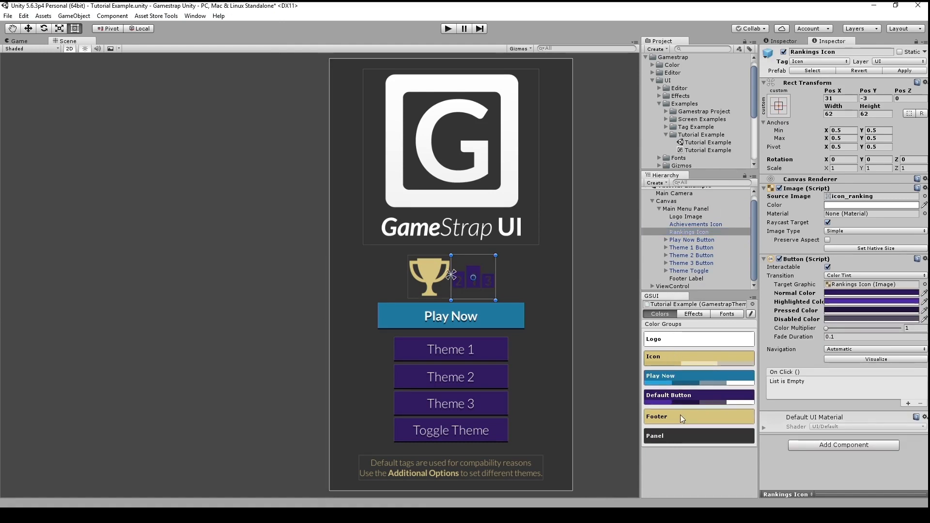
pyautogui.click(686, 362)
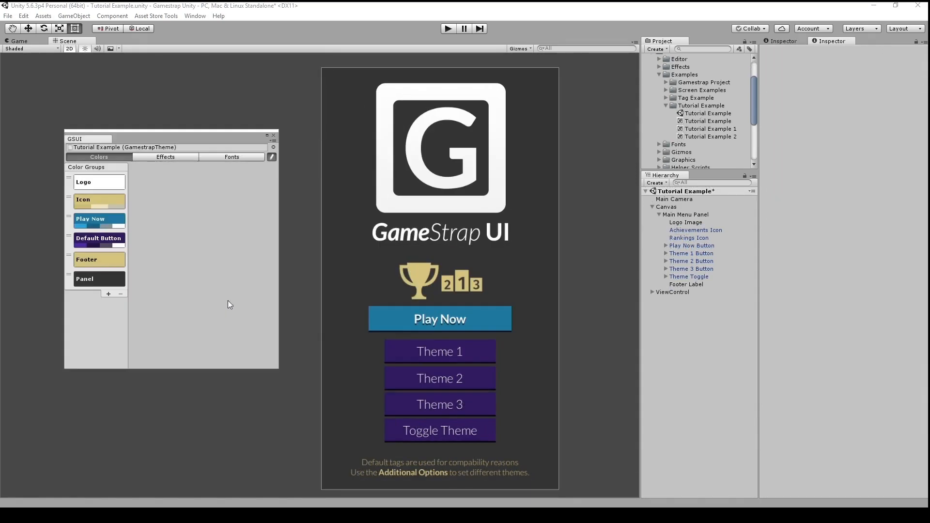
# - Load the Tutorial Example 1 theme asset into the GSUI window as the active theme
pyautogui.click(714, 121)
pyautogui.click(719, 129)
pyautogui.click(718, 137)
pyautogui.click(717, 130)
pyautogui.click(716, 121)
pyautogui.click(716, 129)
pyautogui.moveTo(716, 129); pyautogui.dragTo(213, 148)
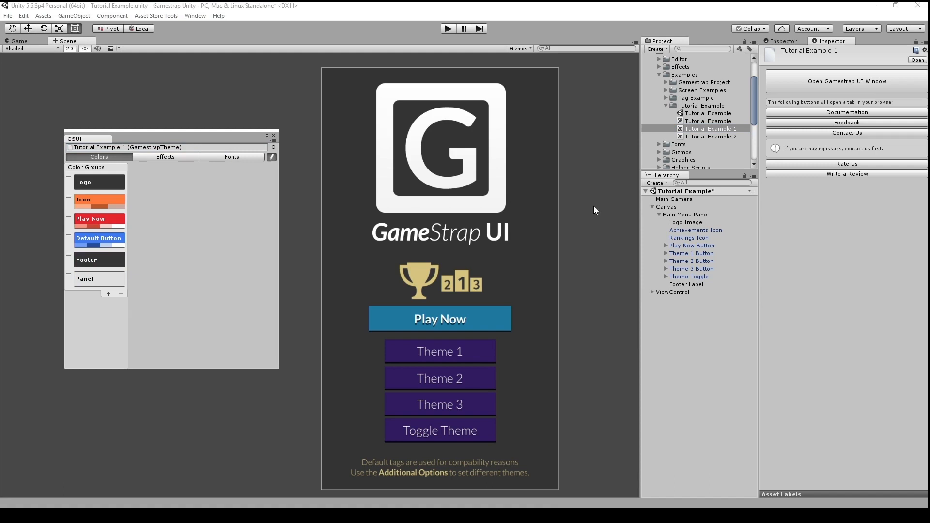
# - Apply the Panel color group of the Tutorial Example 1 theme to the Main Menu Panel
pyautogui.click(667, 218)
pyautogui.click(99, 279)
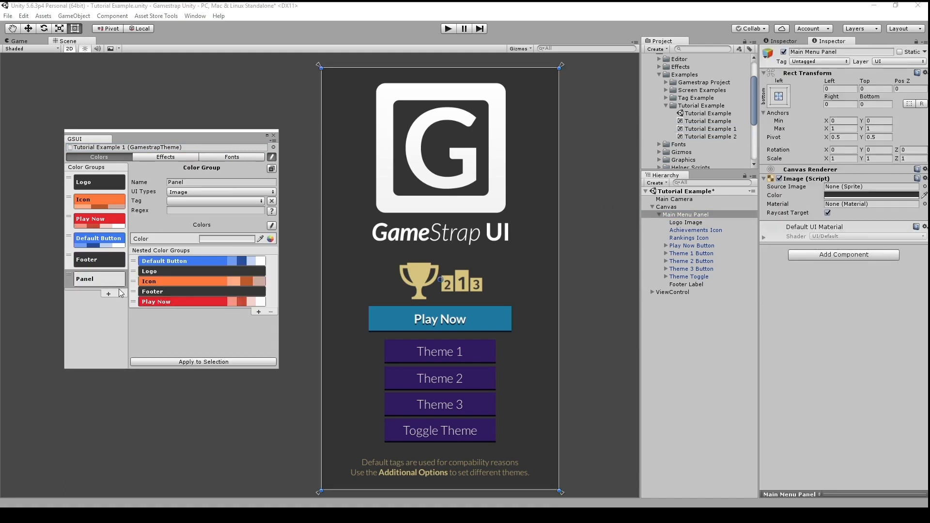
pyautogui.click(198, 363)
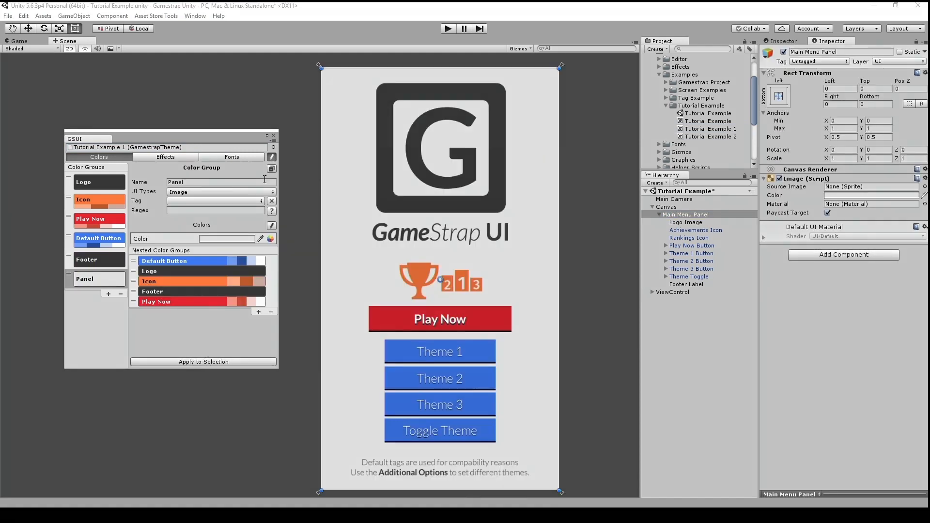